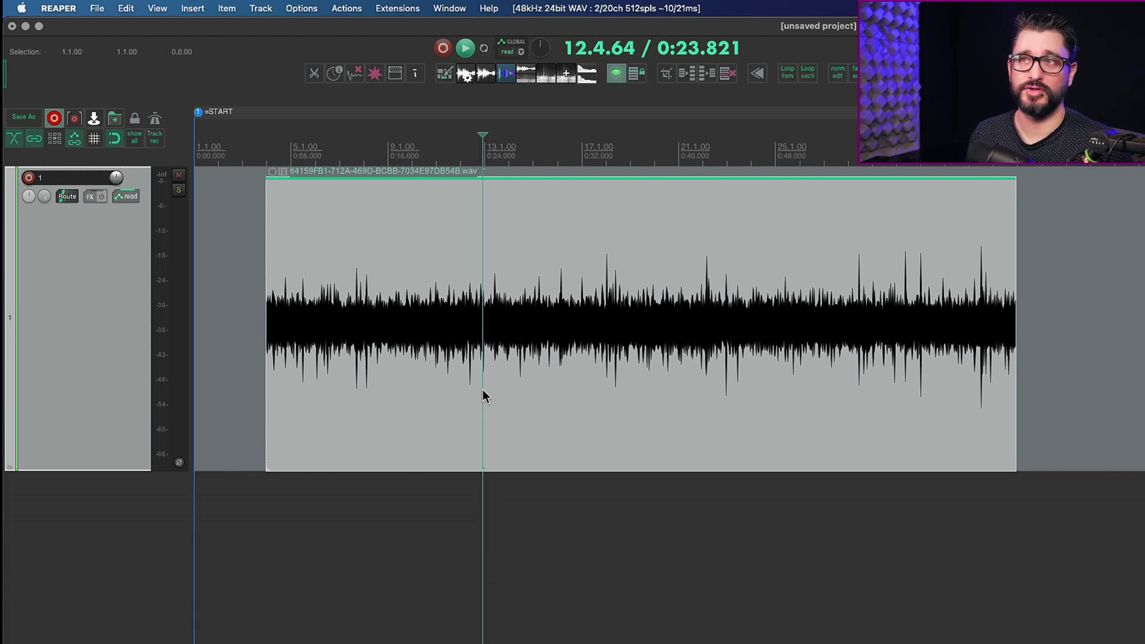
Turn on fast edit mode and split the audio item at three points into four pieces
key(shift+Tab)
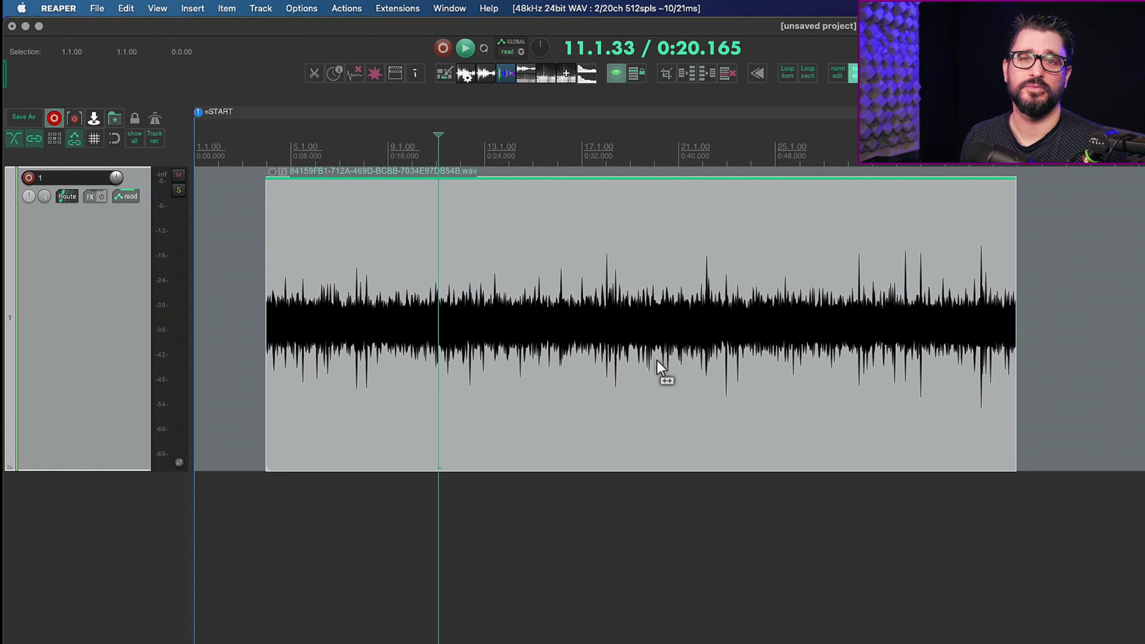
click(548, 233)
key(s)
click(622, 245)
key(s)
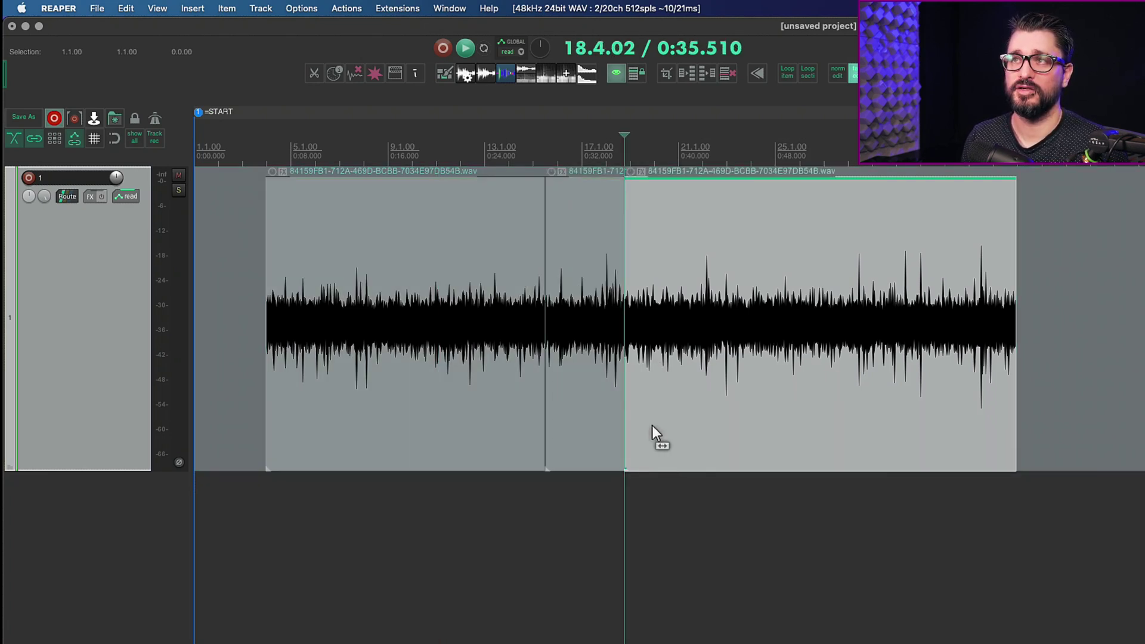
click(710, 245)
key(s)
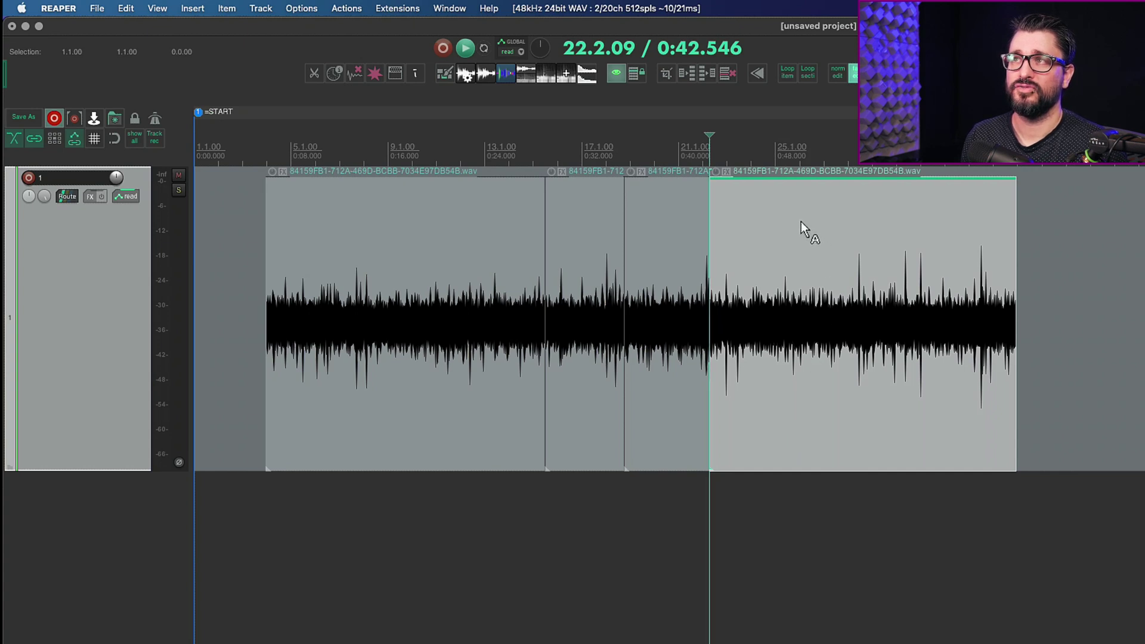
Move the last piece right, slip its audio, then drag it back against its neighbour
drag(790, 222, 826, 222)
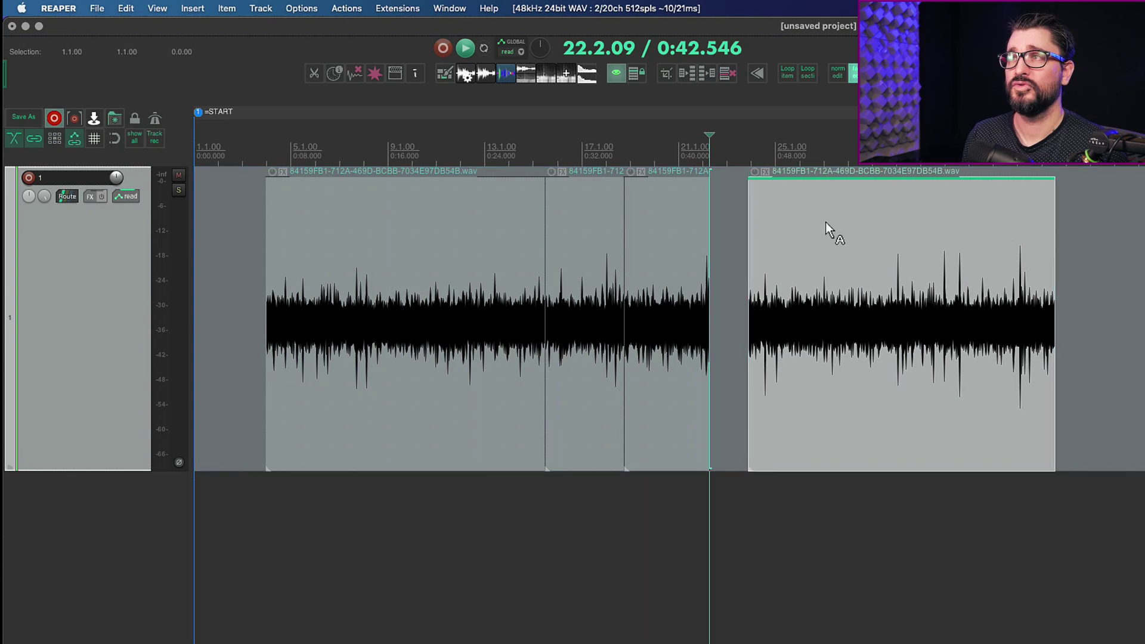
drag(859, 424, 898, 422)
drag(804, 184, 766, 184)
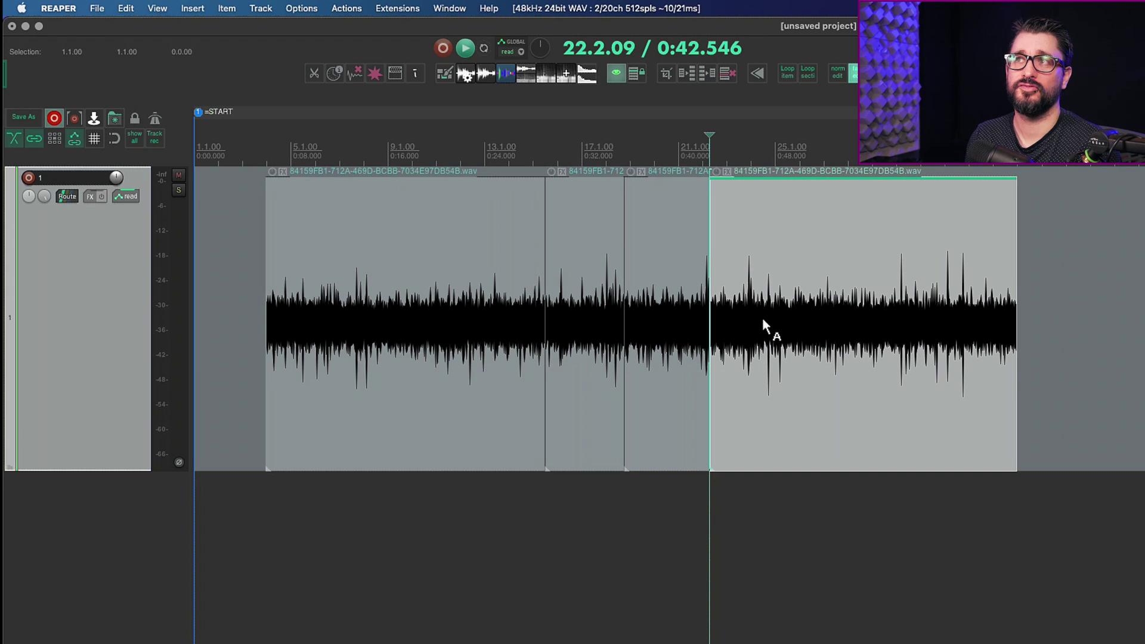
Switch to normal edit mode with the toolbar button and move the edit cursor into the last piece
click(838, 75)
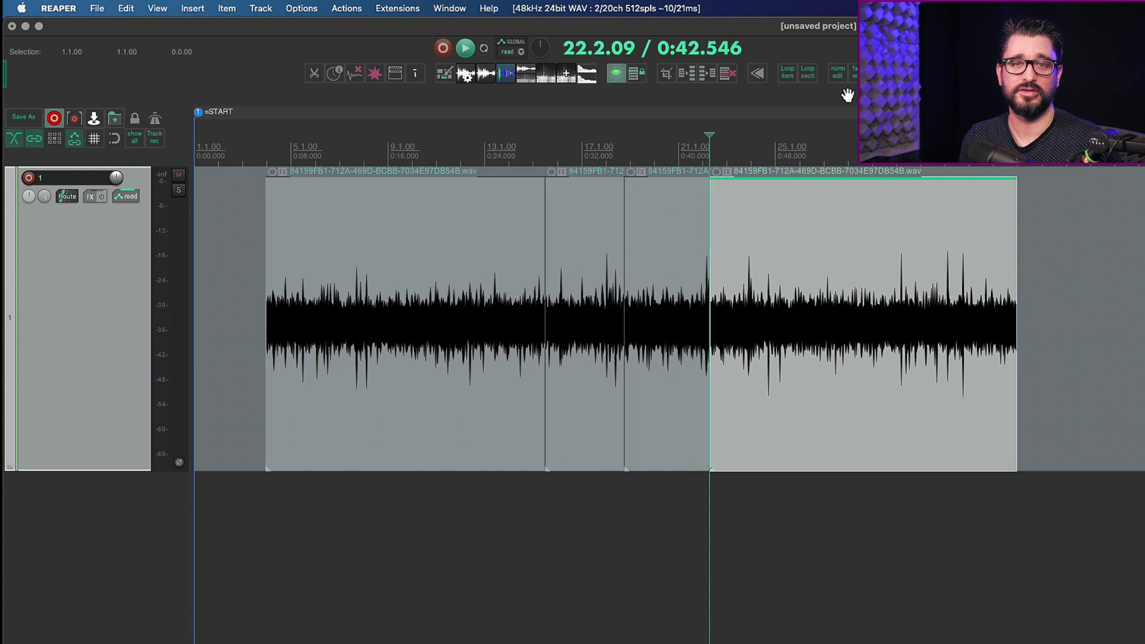
click(720, 246)
click(756, 246)
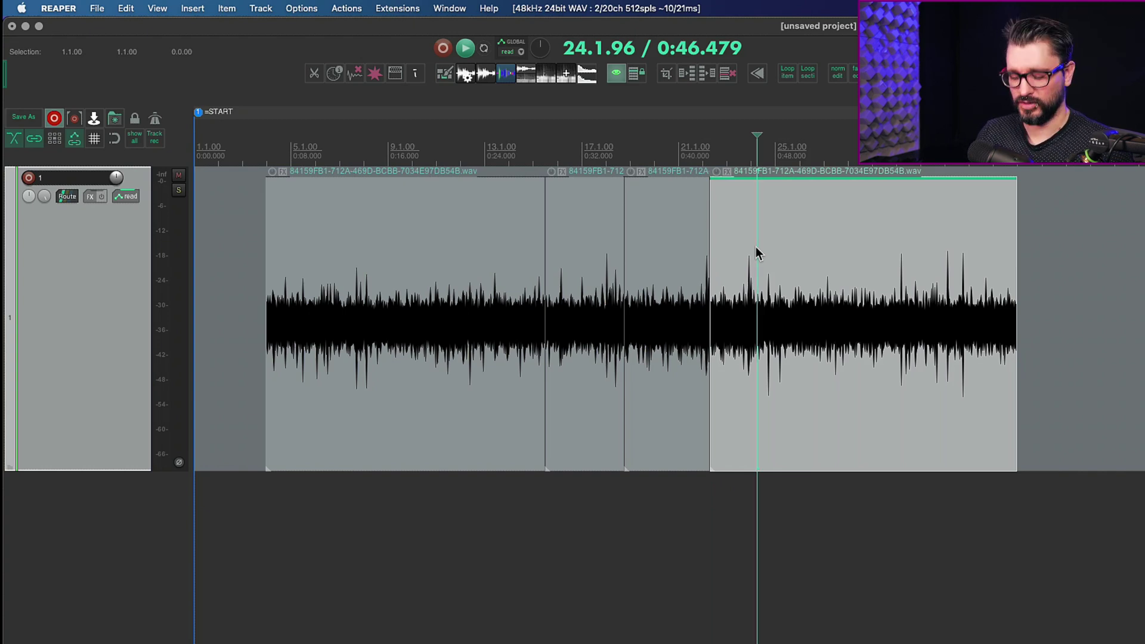
Open the Actions list and open Custom: fast edit mode in the action editor
key(question)
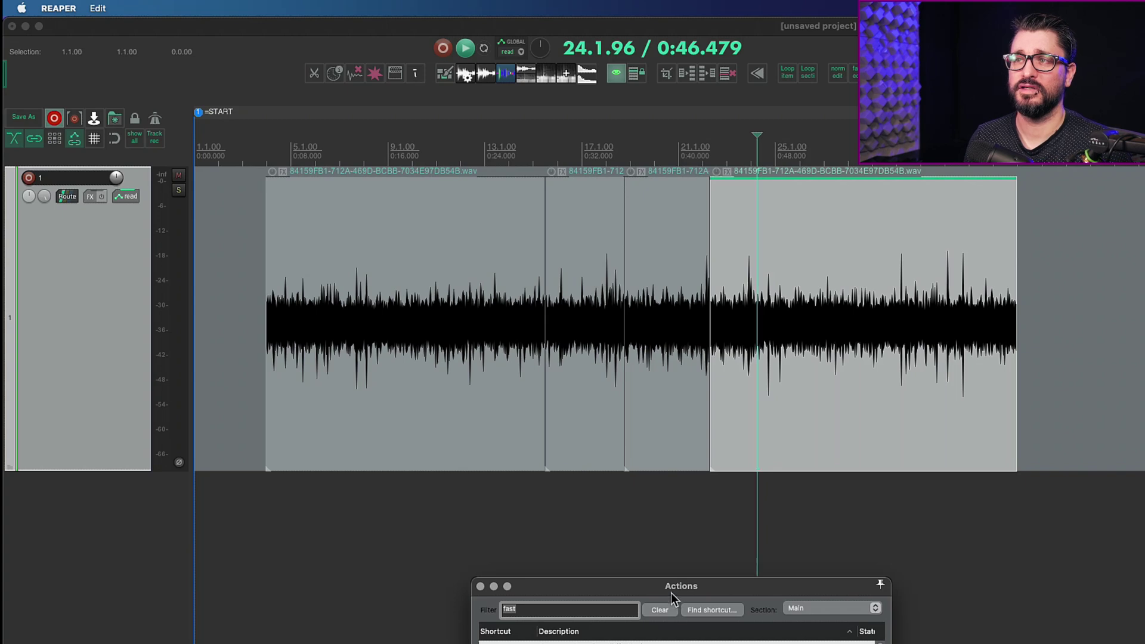
drag(671, 592, 554, 133)
click(502, 201)
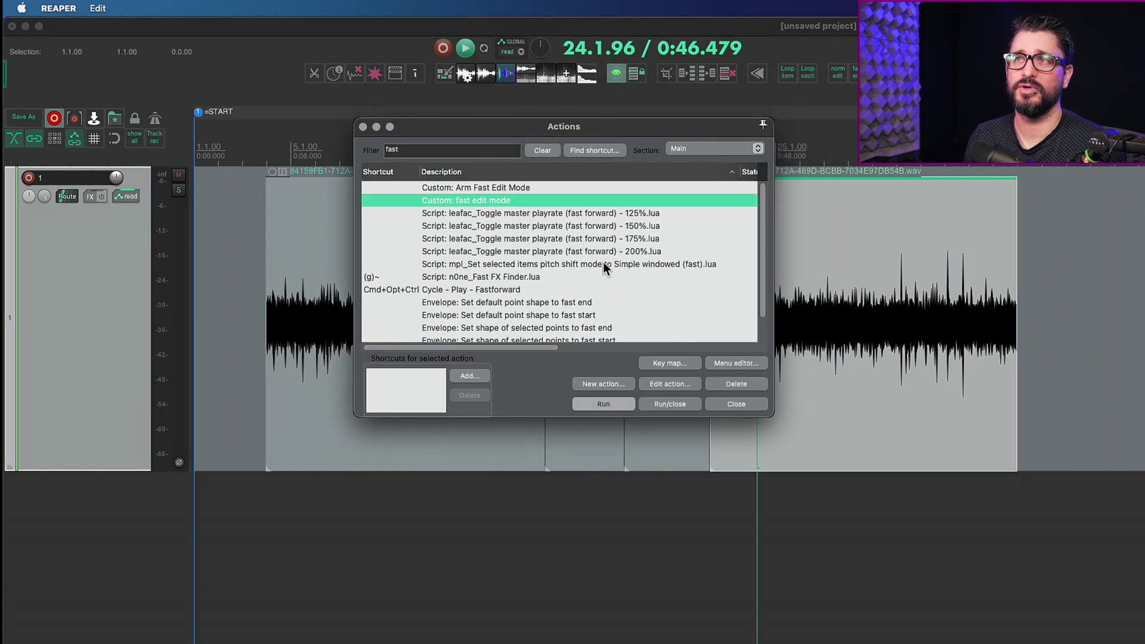
click(681, 385)
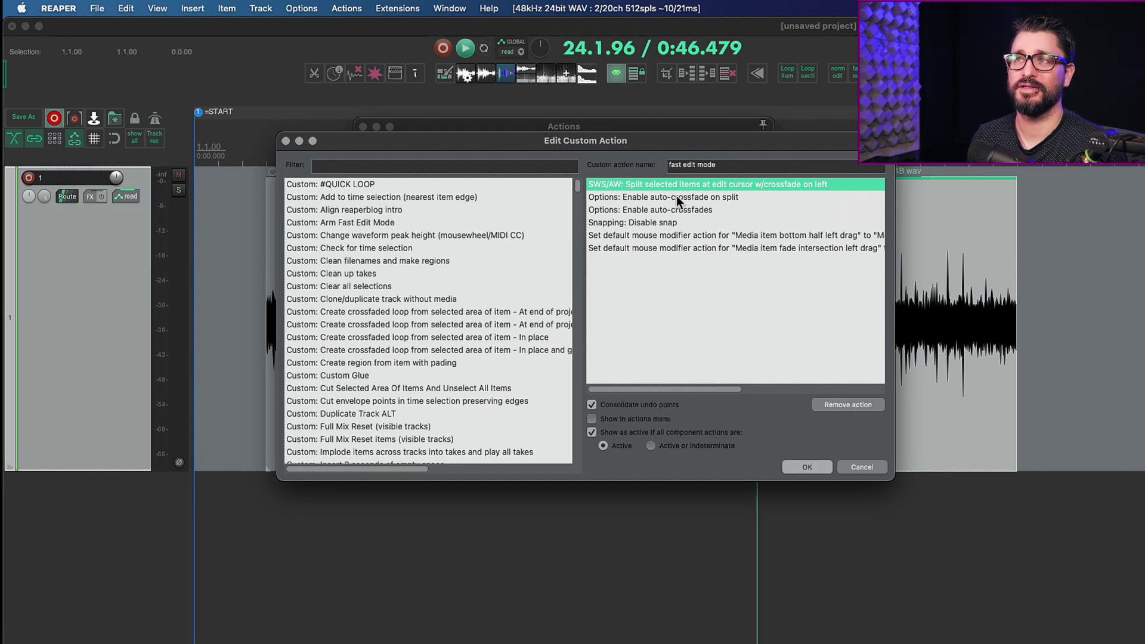
Select the media item bottom half drag step and scroll across to read it
click(614, 237)
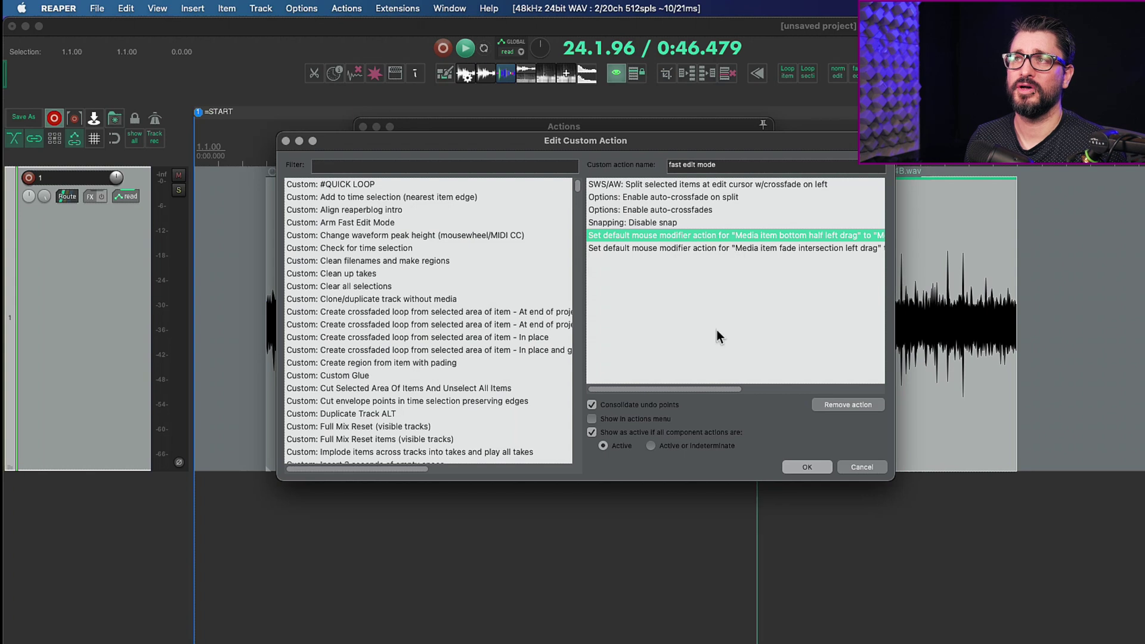
drag(709, 388, 669, 383)
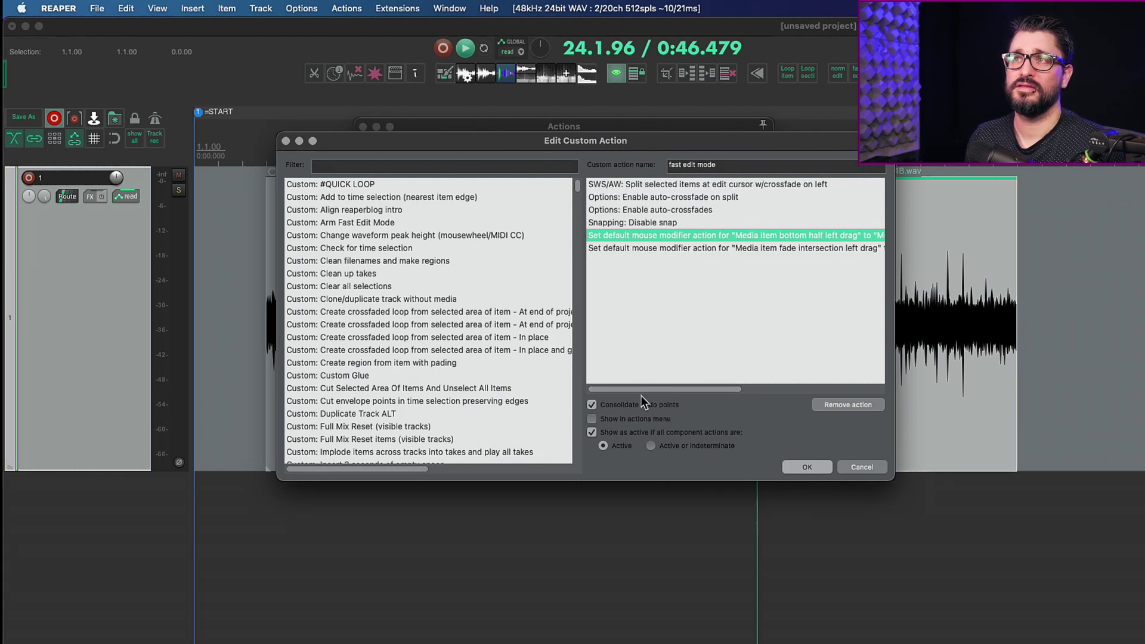
drag(671, 393, 771, 390)
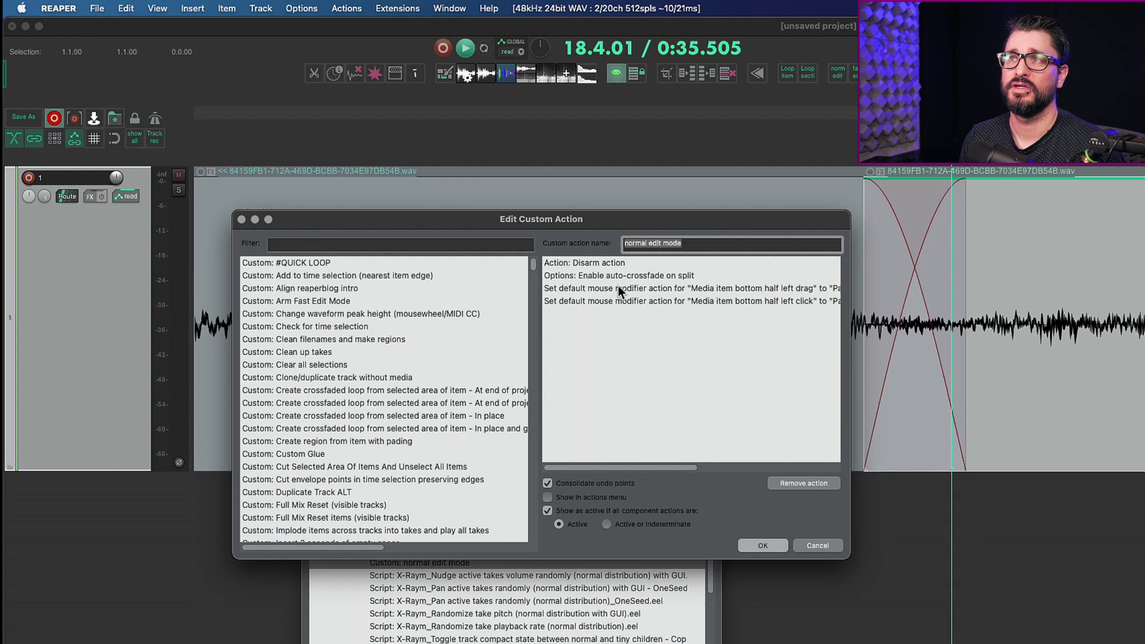
Select the Disarm action step in normal edit mode and scroll the step list to read it
click(616, 261)
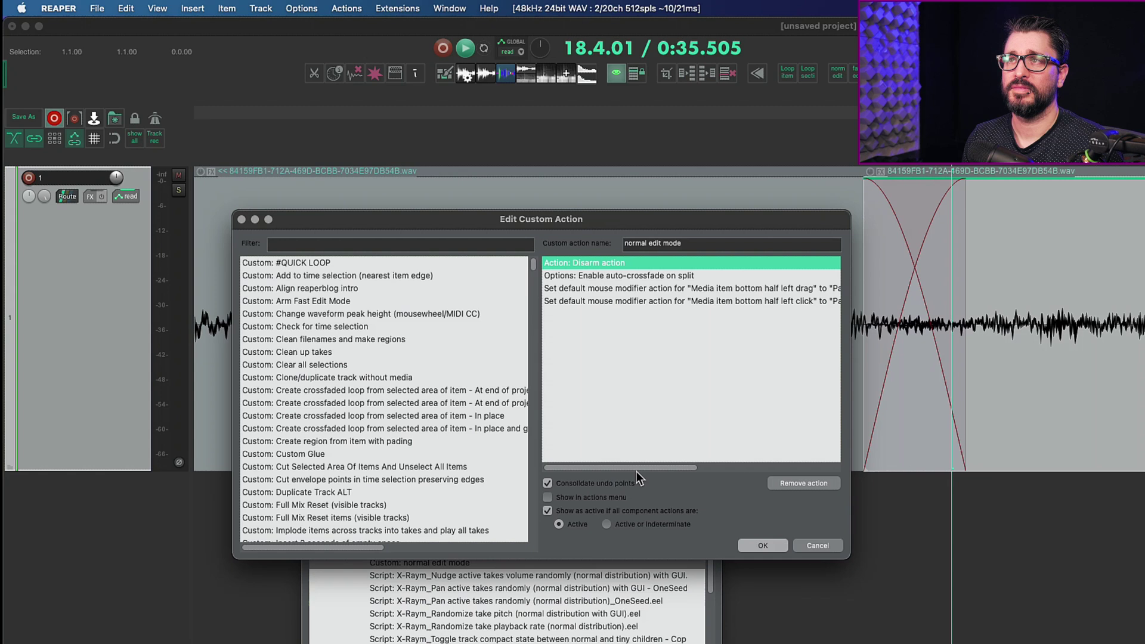
drag(636, 471, 734, 466)
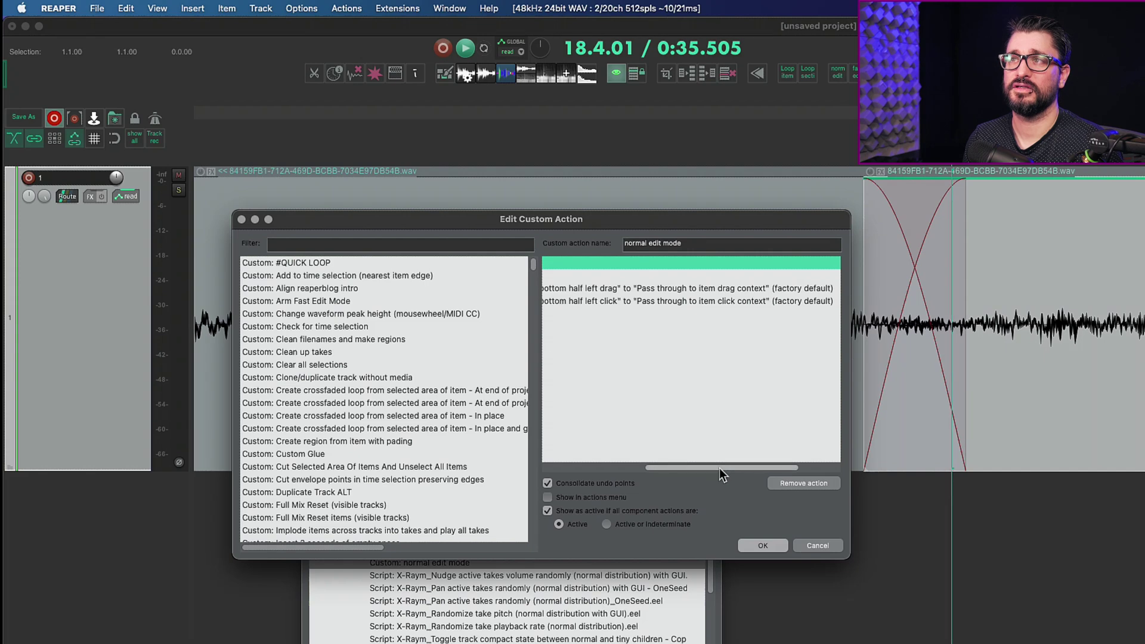
drag(719, 468, 617, 469)
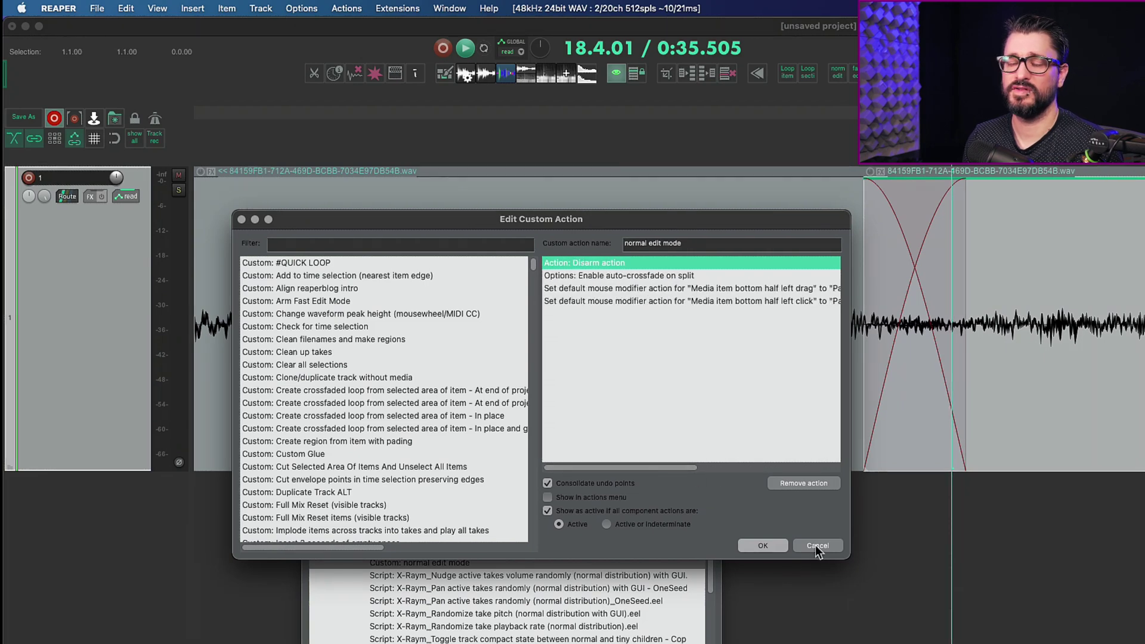
Close the editor, filter the action list for 'arm next' and select the Arm next action entry
click(764, 545)
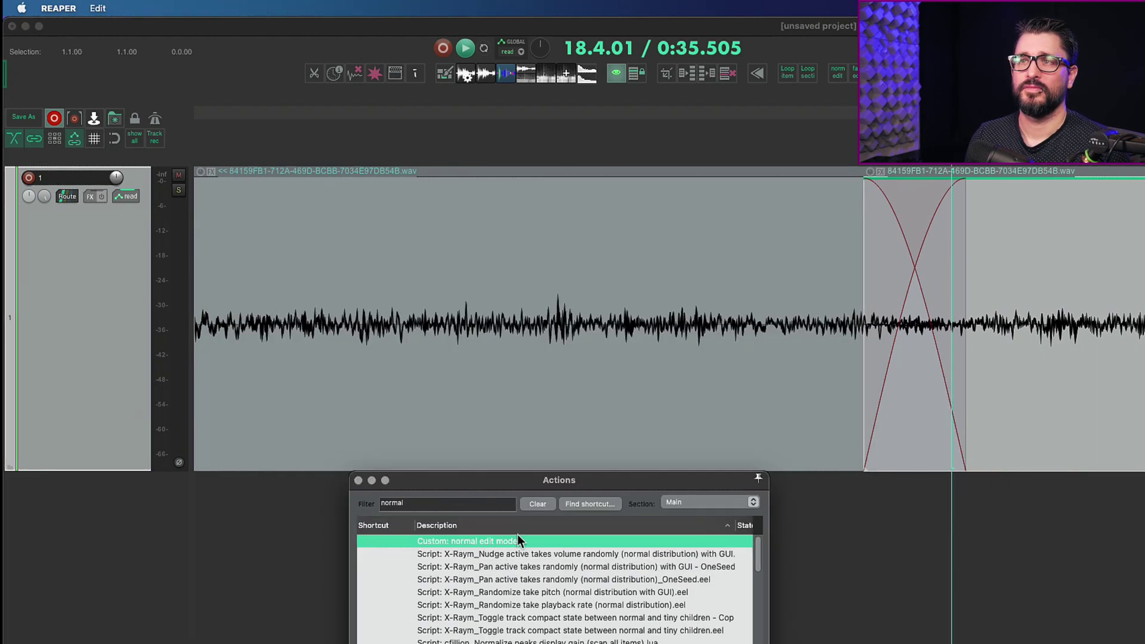
click(481, 501)
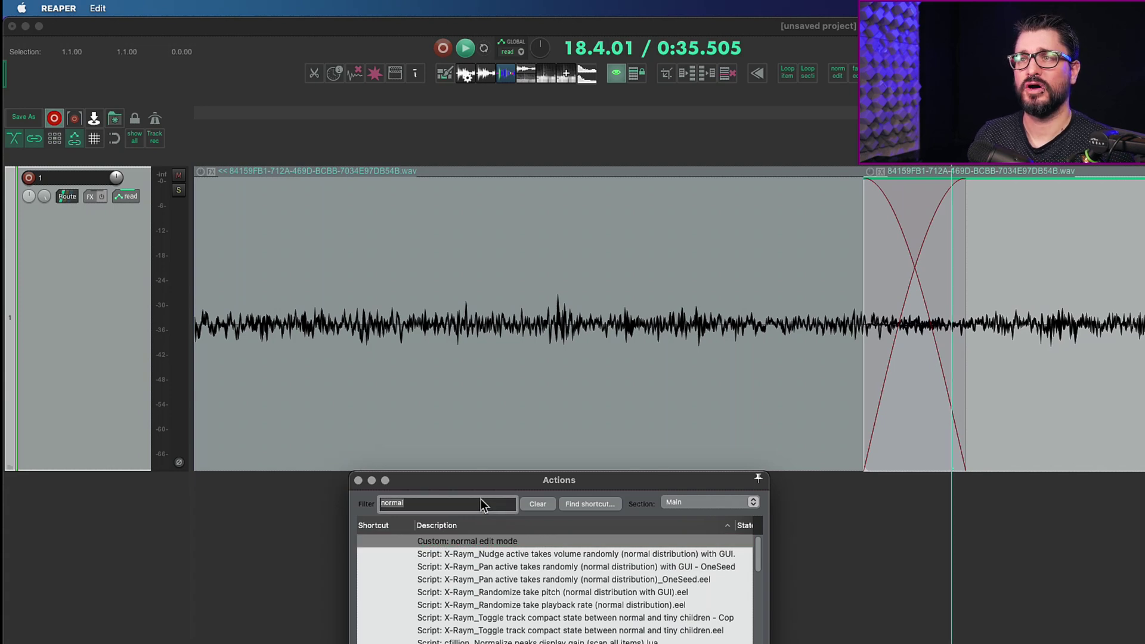
text(arm next)
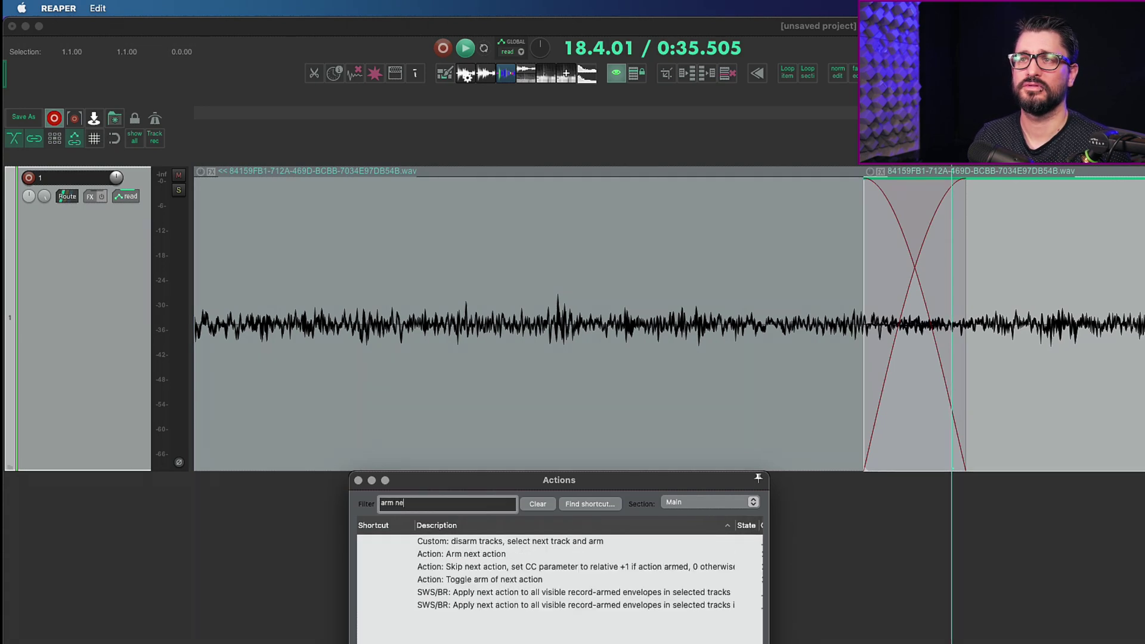
click(500, 552)
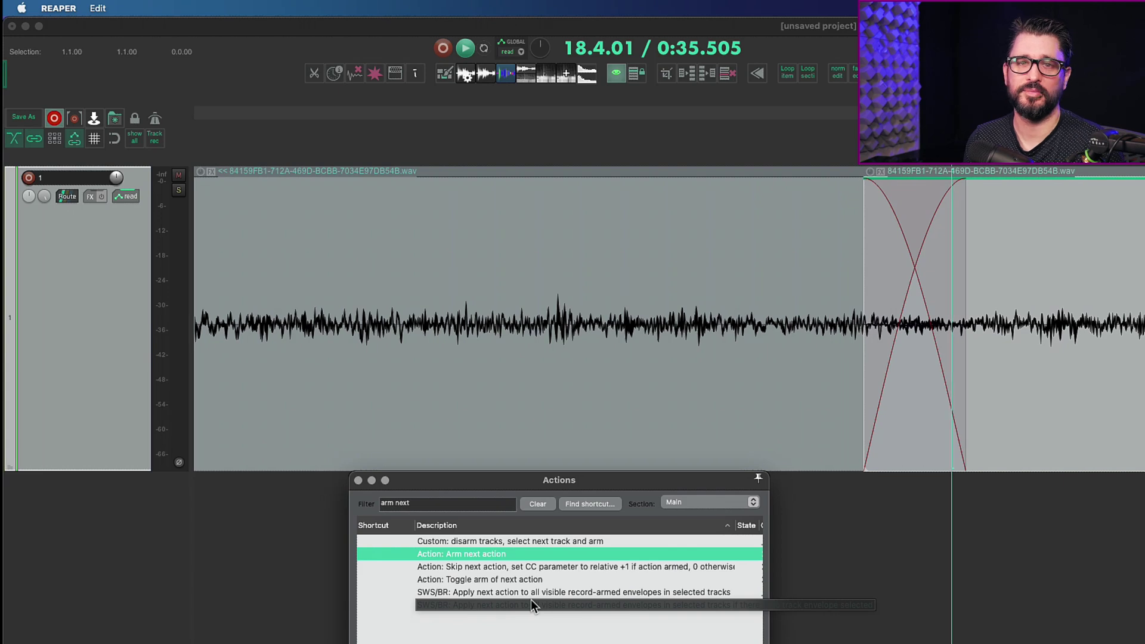
Filter for 'arm fast' and review the steps of Custom: Arm Fast Edit Mode without changes
click(503, 506)
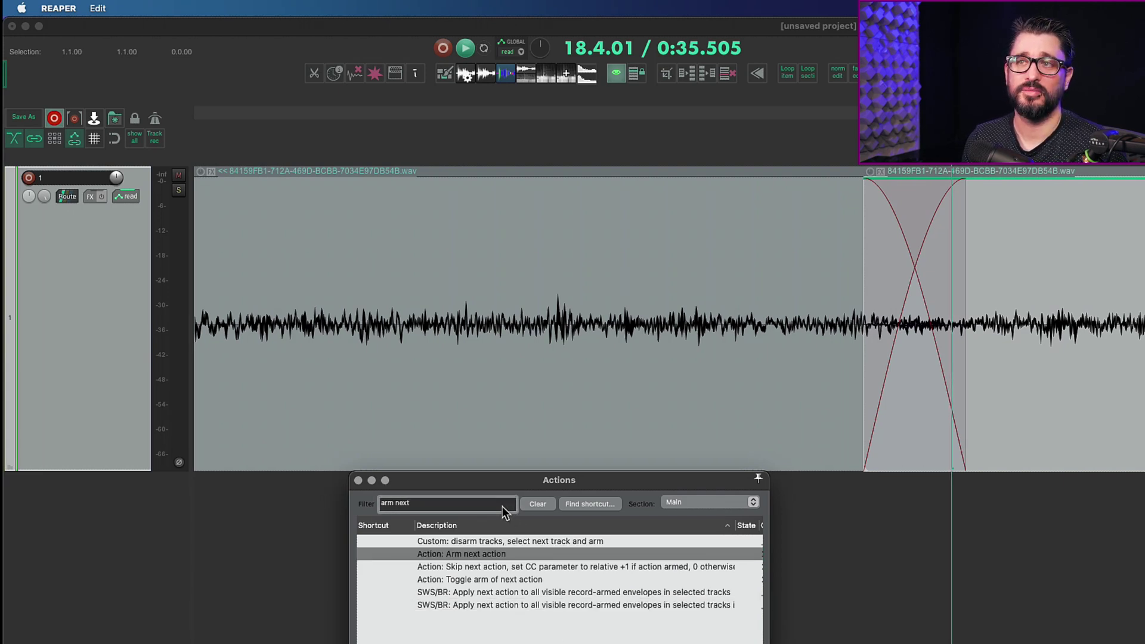
drag(503, 507, 357, 514)
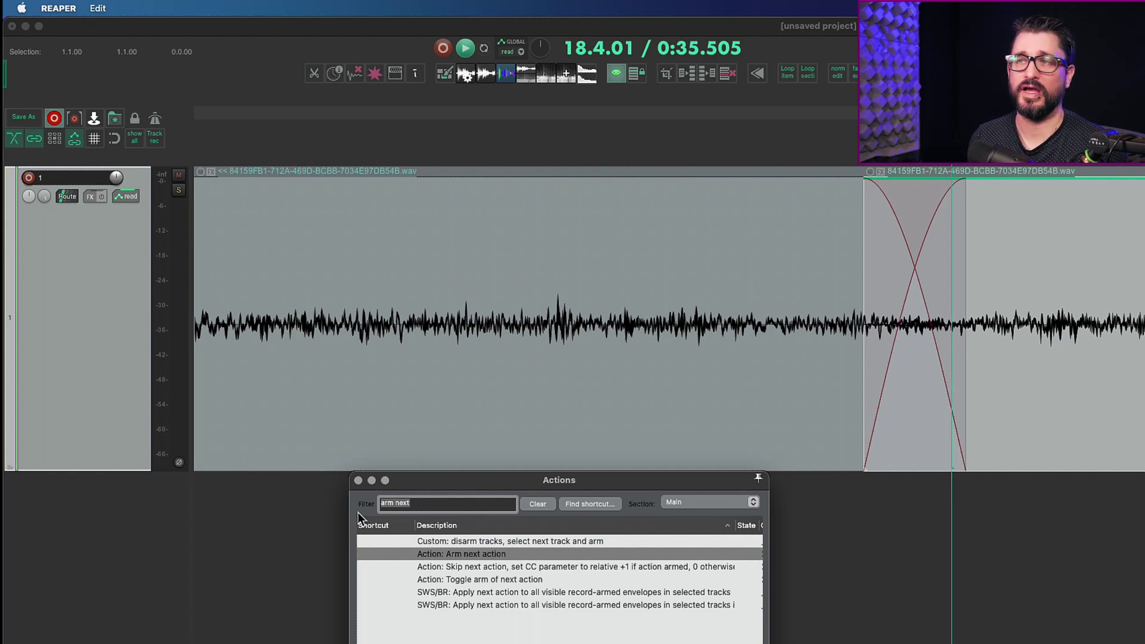
text(arm fast)
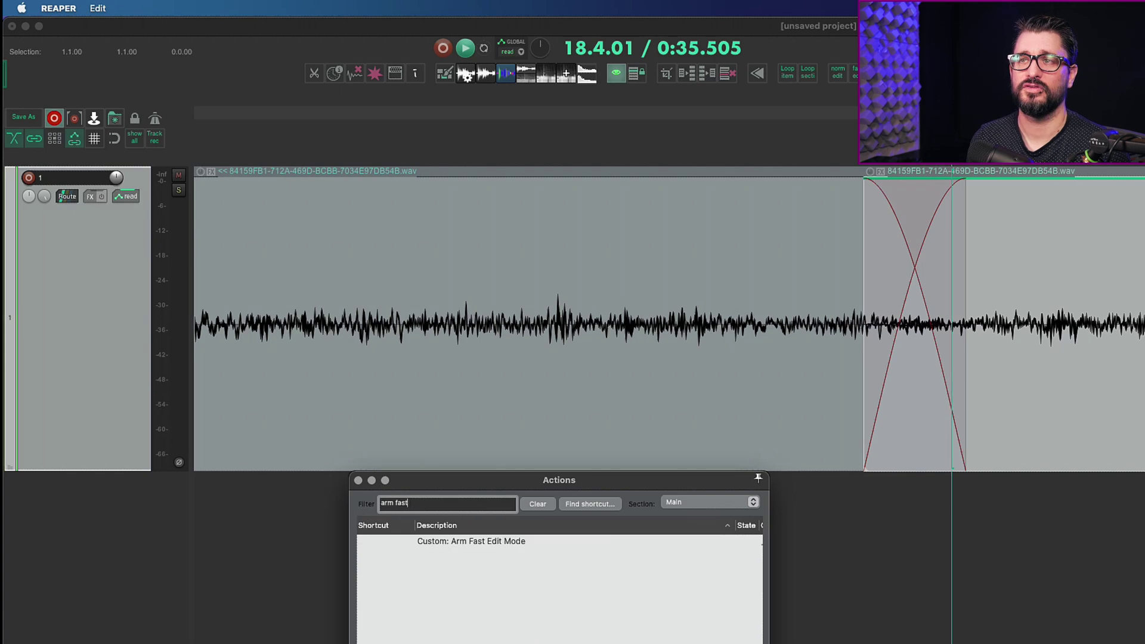
click(477, 544)
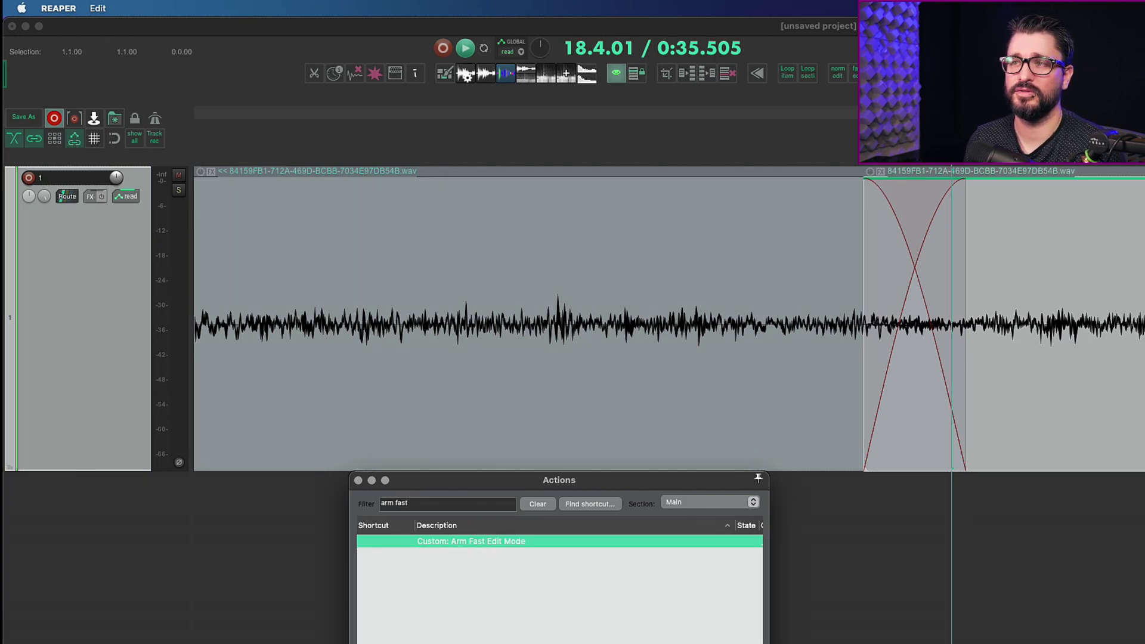
double_click(521, 541)
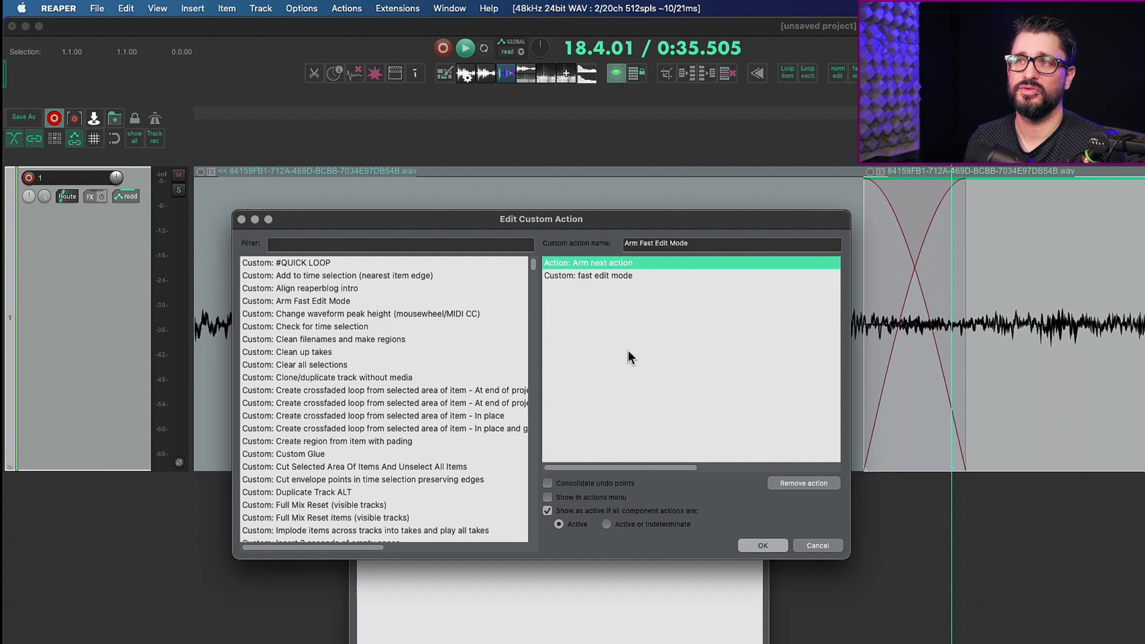
click(763, 545)
Open the SWS Cycle Action editor and show the 'cycle - fast edit mode' commands
click(244, 92)
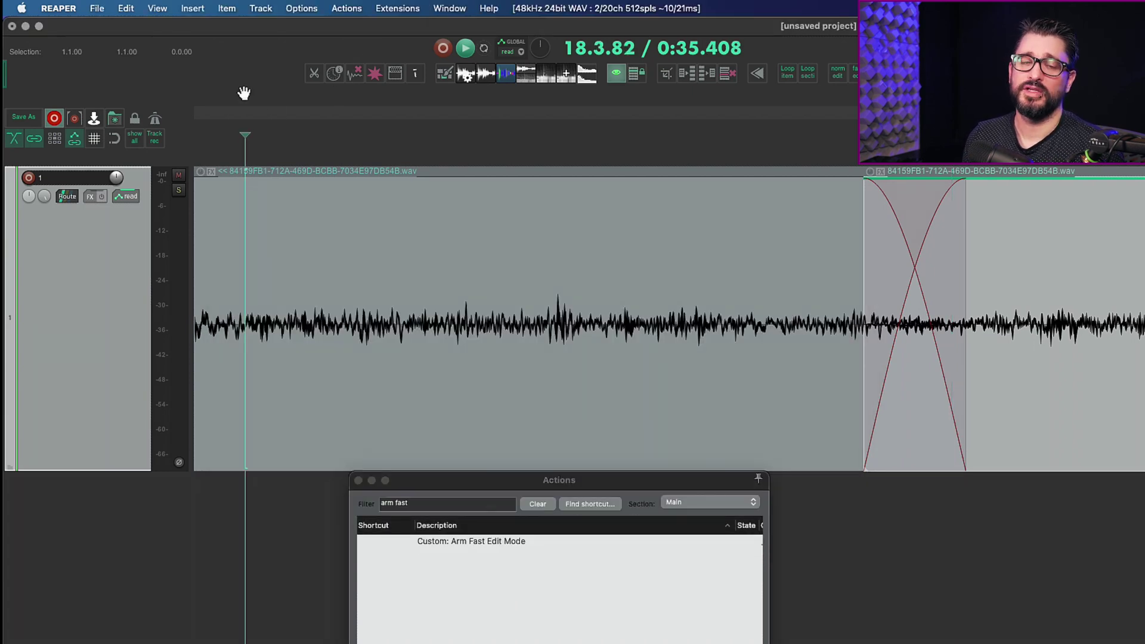
click(395, 10)
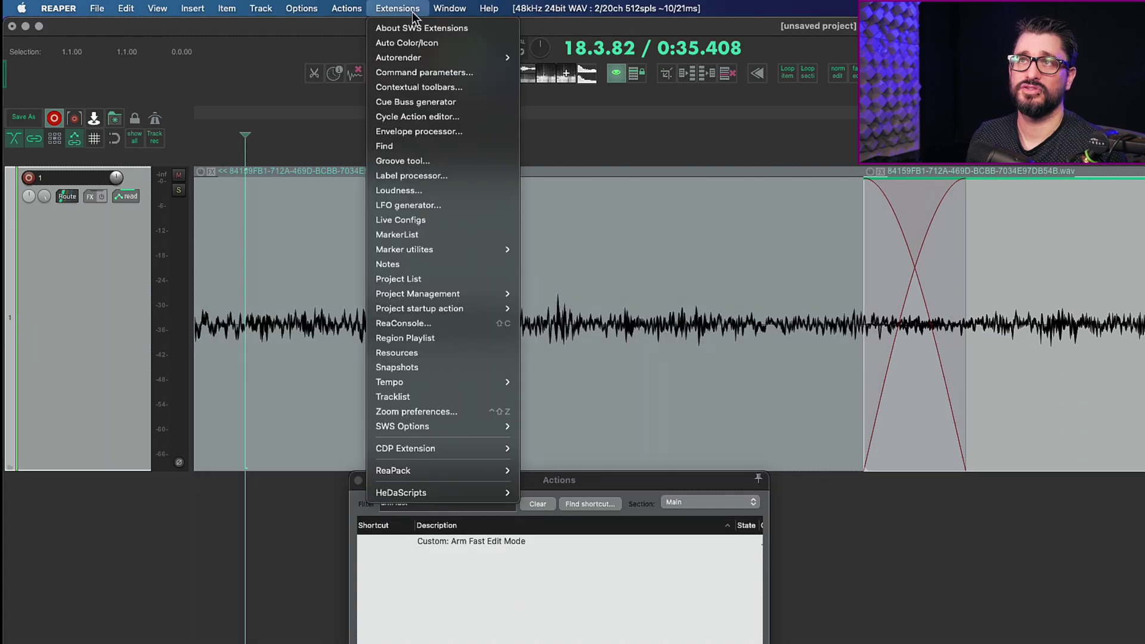
click(442, 116)
right_click(531, 466)
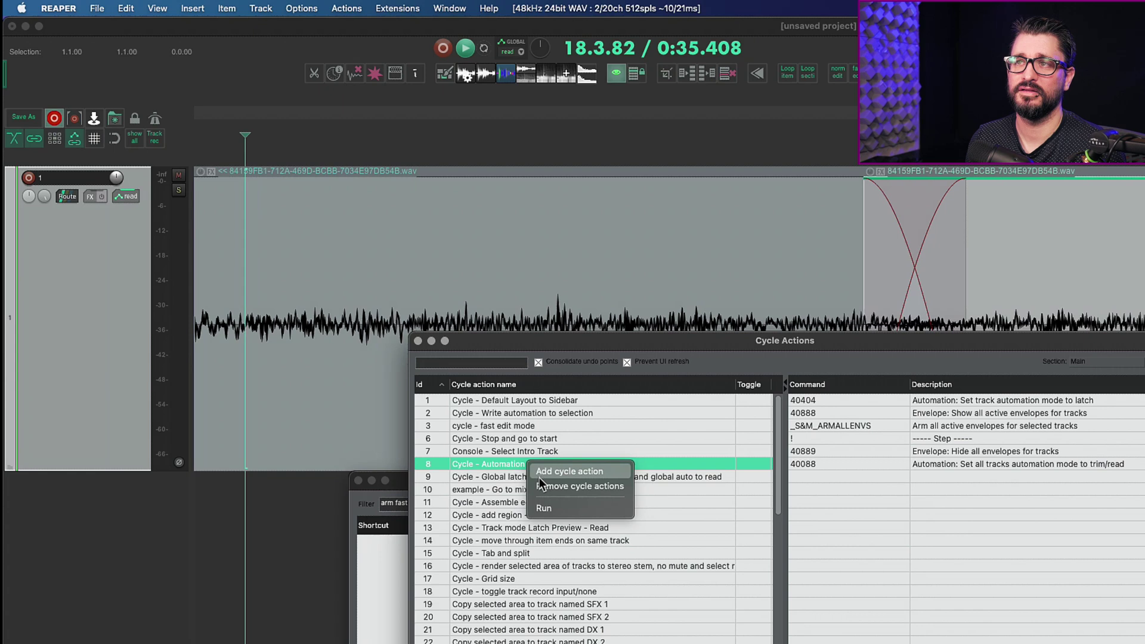
click(486, 447)
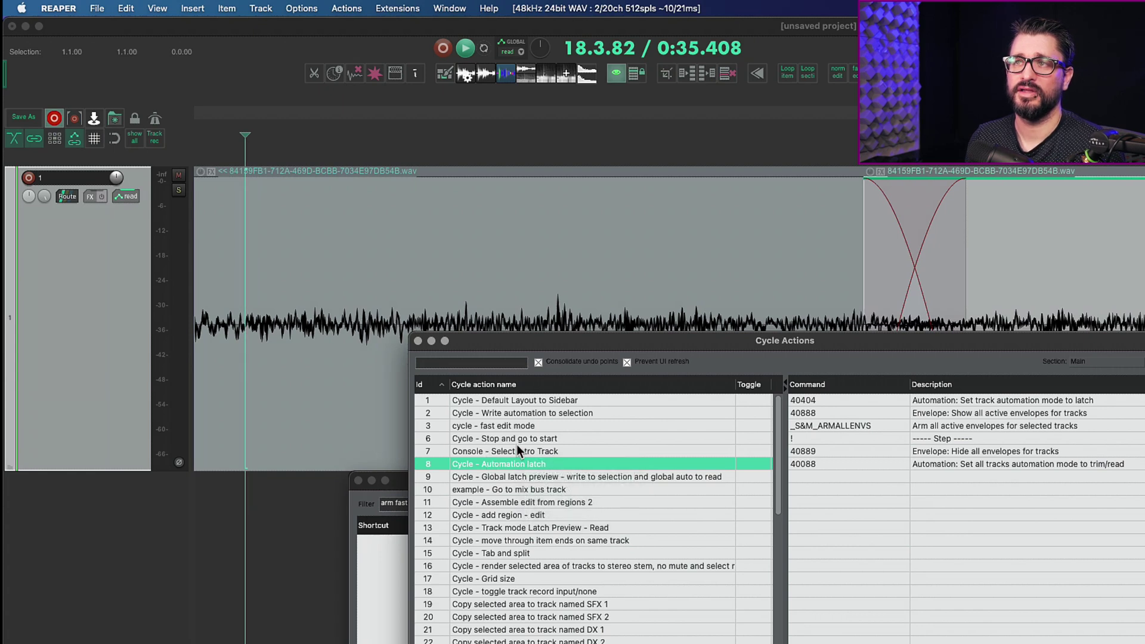
click(523, 426)
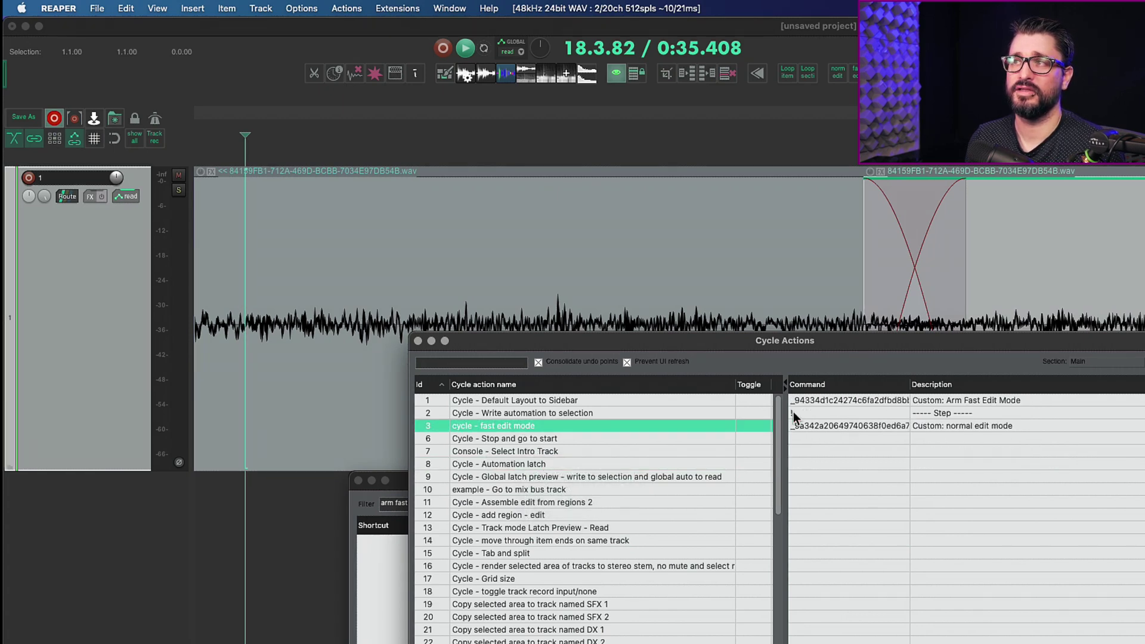
Step through the cycle's commands: Arm Fast Edit Mode, the Step separator and normal edit mode
drag(786, 345, 728, 368)
click(907, 427)
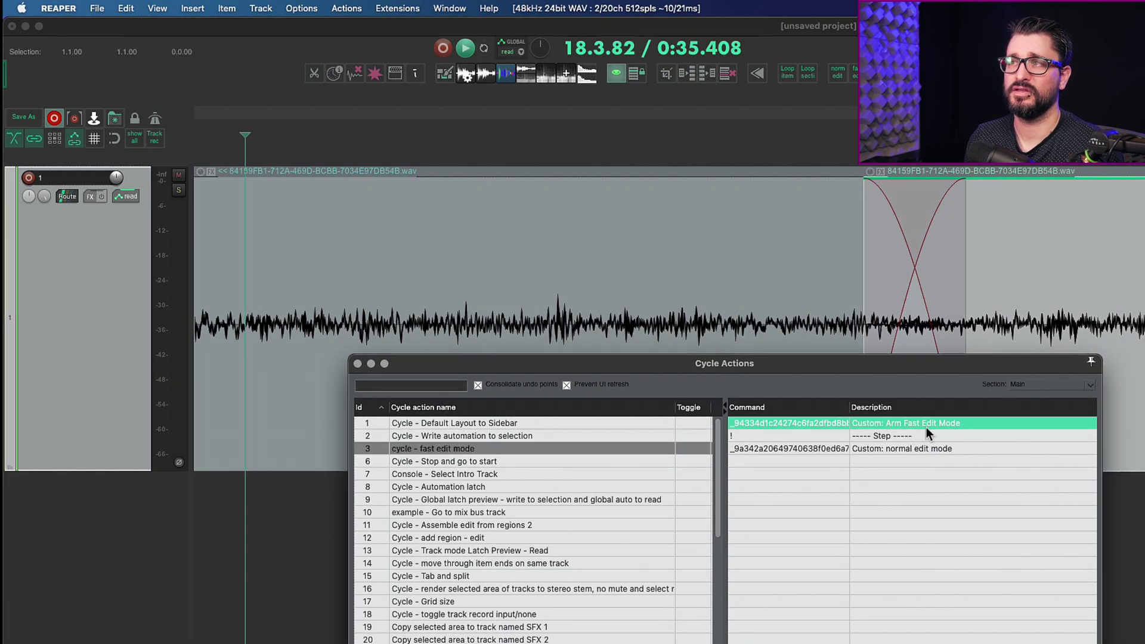
double_click(931, 427)
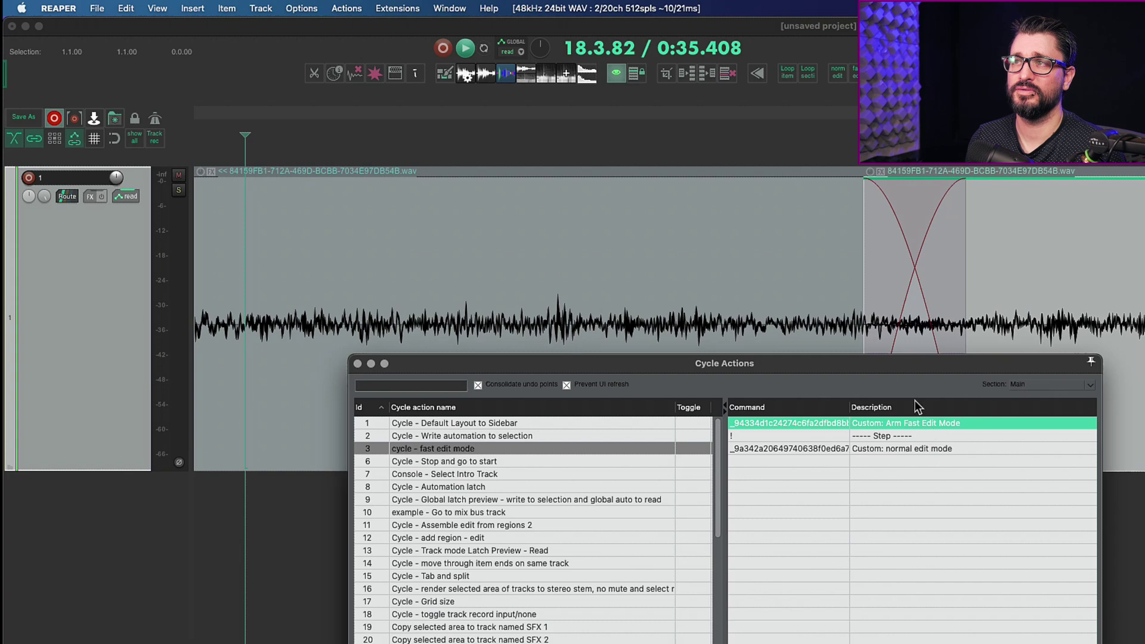
drag(851, 477, 668, 369)
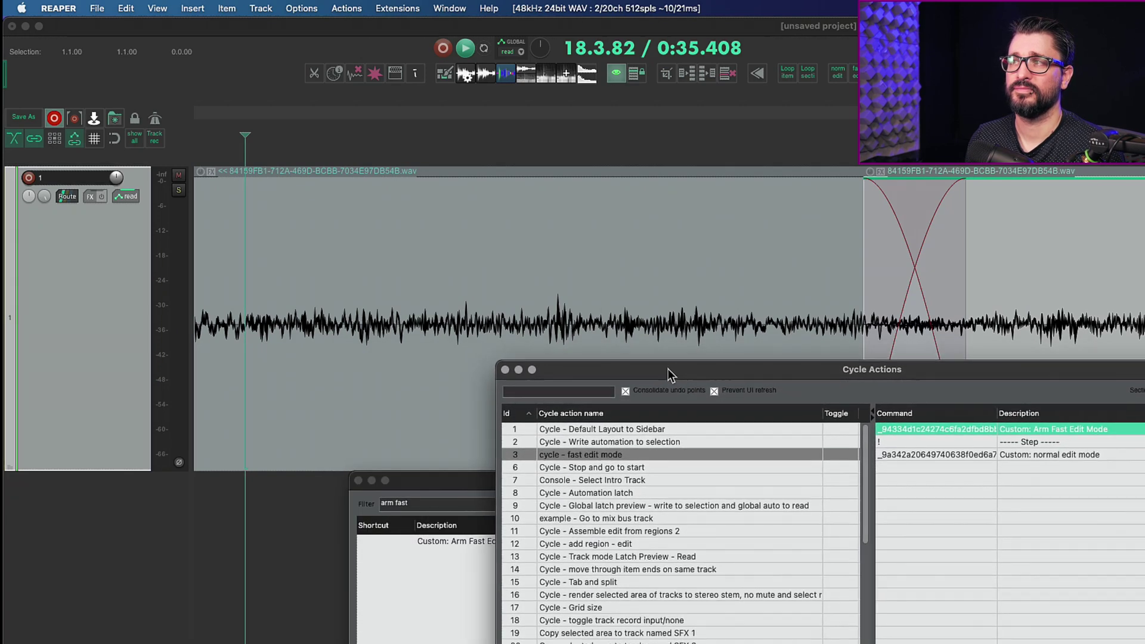
click(1034, 439)
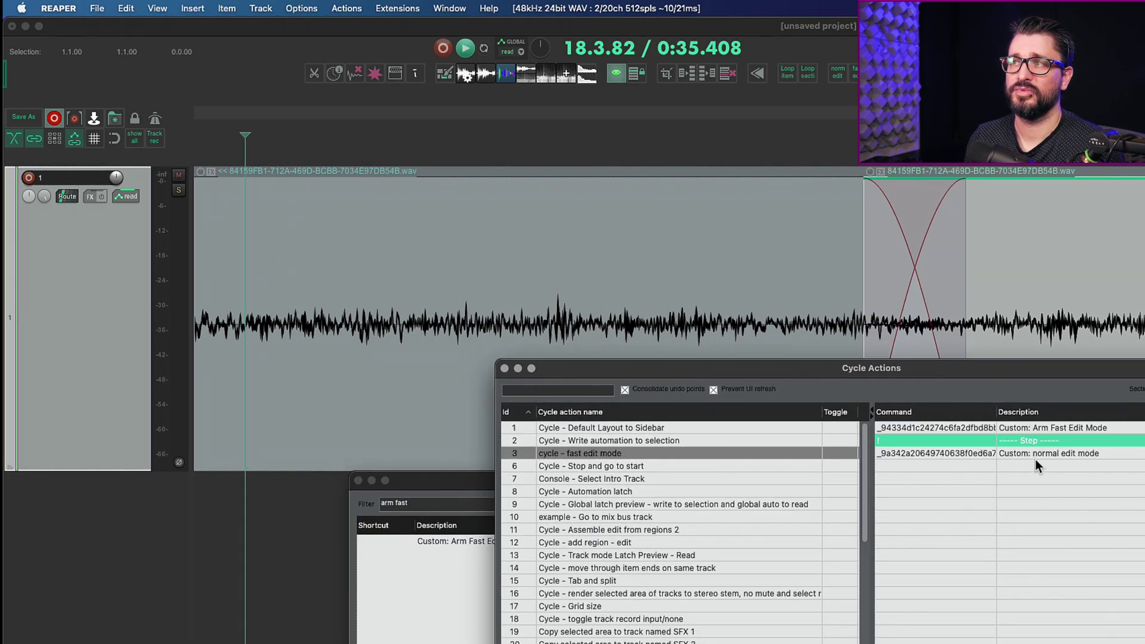
click(1035, 454)
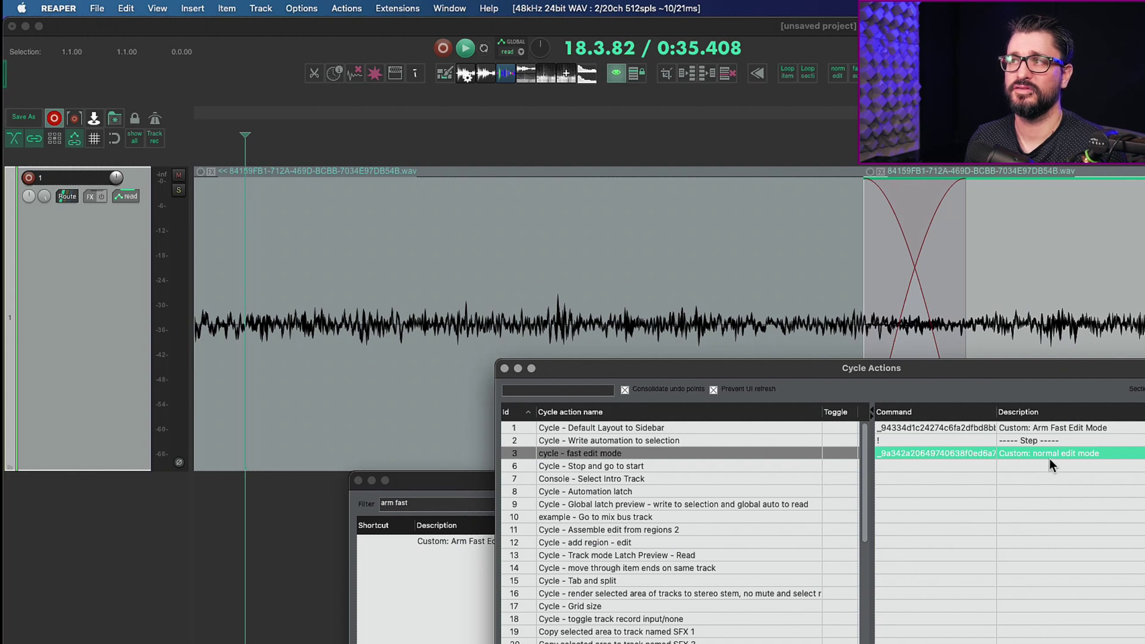
drag(1018, 370, 1027, 411)
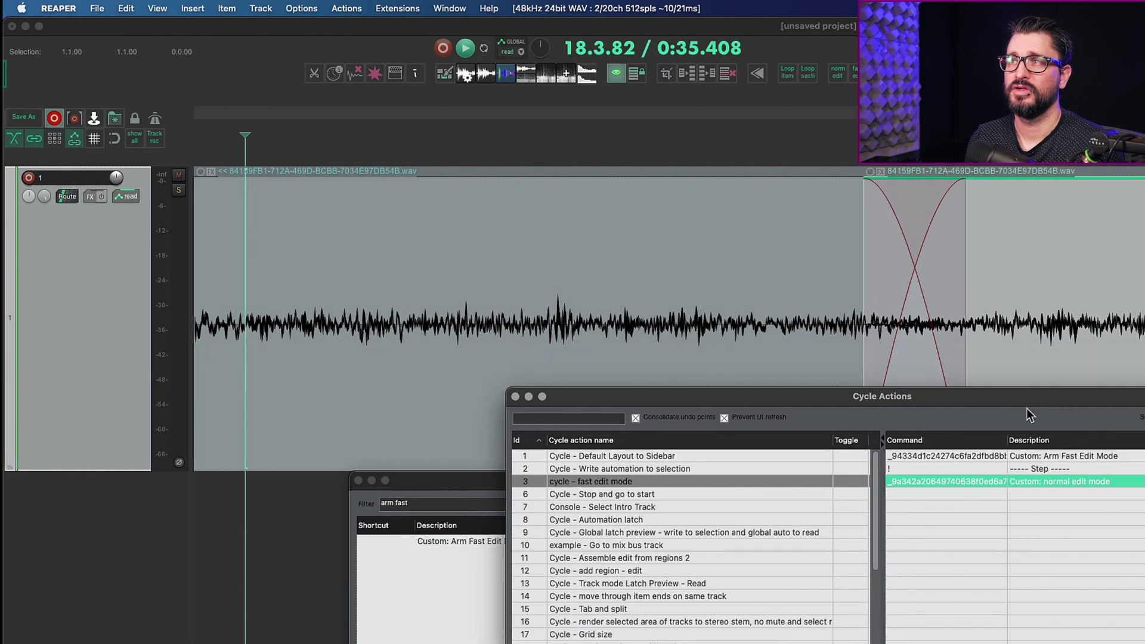
click(1049, 473)
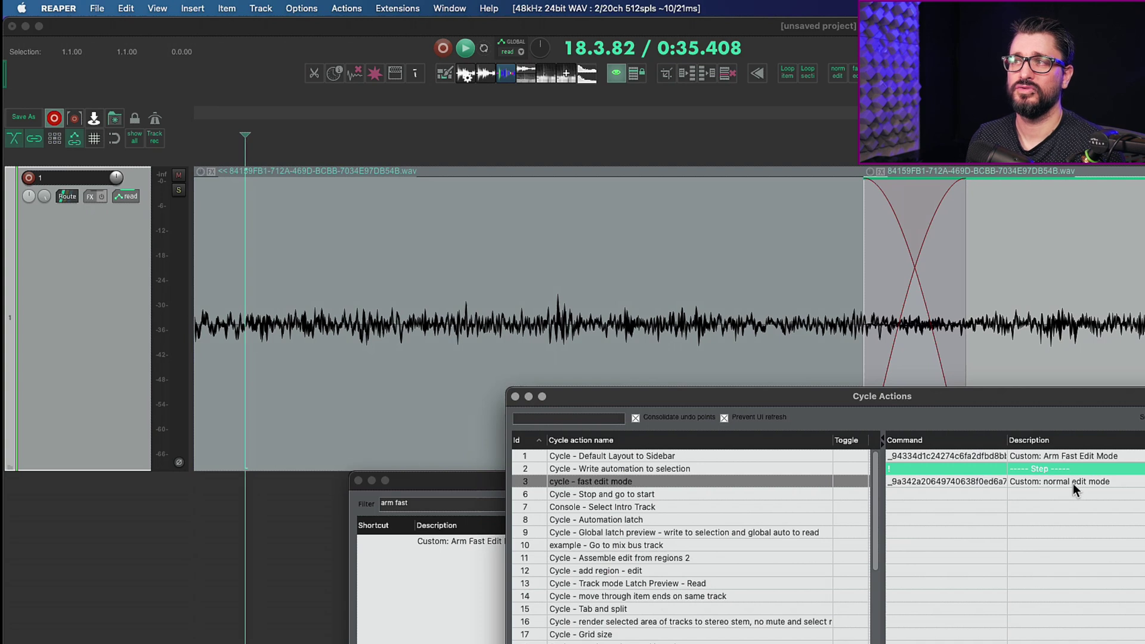
drag(1025, 415, 1092, 415)
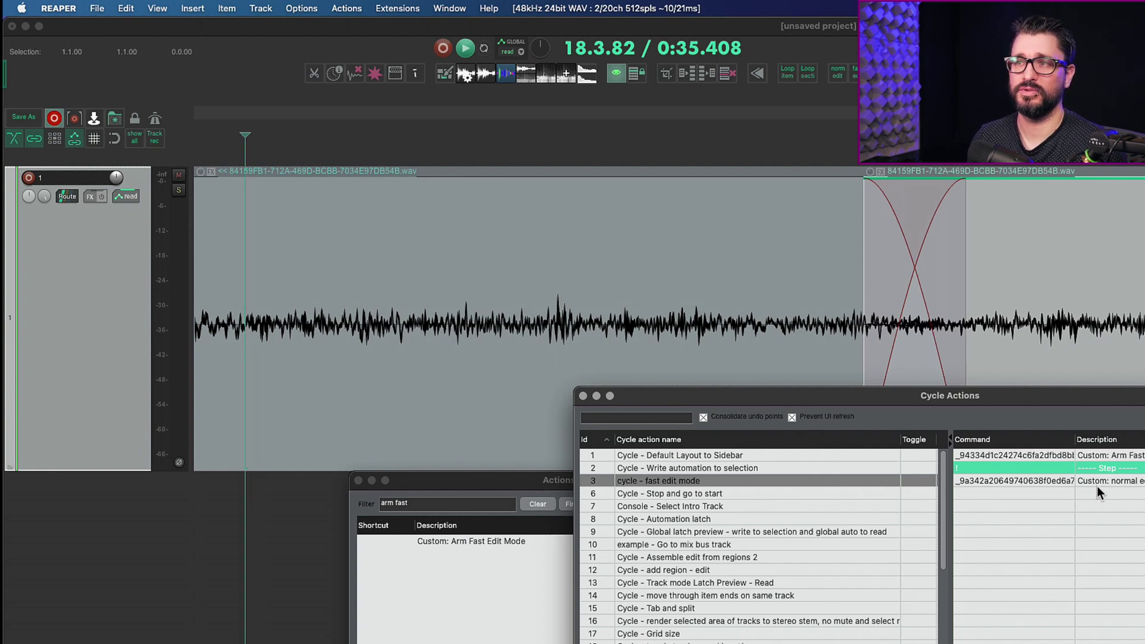
Rename the cycle to 'cycle - Fast edit mode', register it and read the S&M warning
right_click(713, 482)
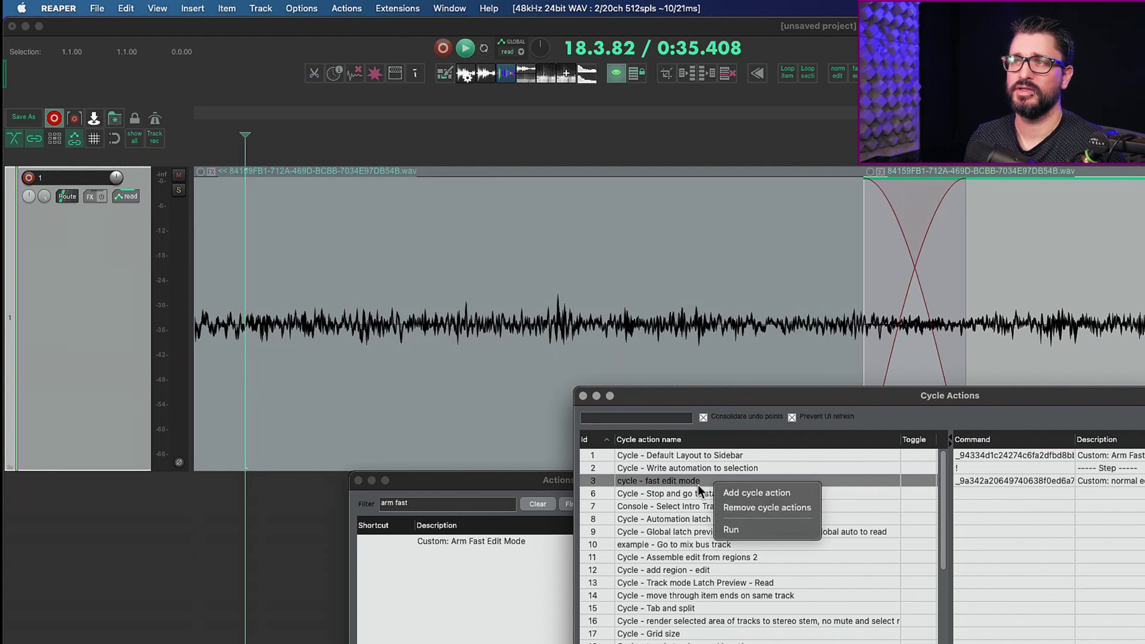
click(692, 483)
double_click(653, 482)
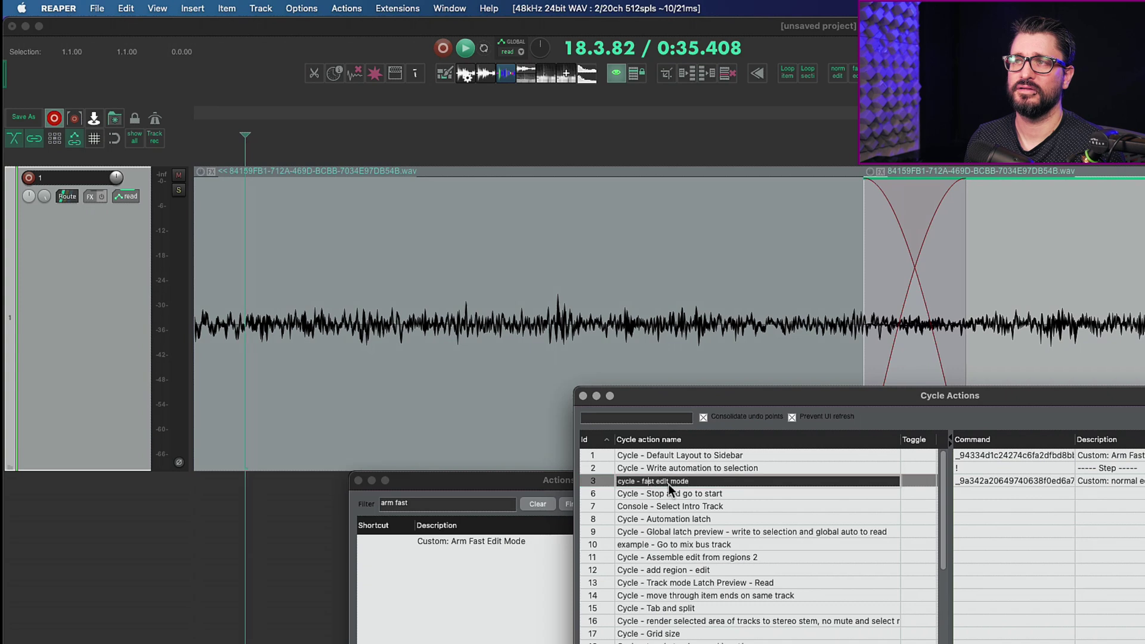
key(Return)
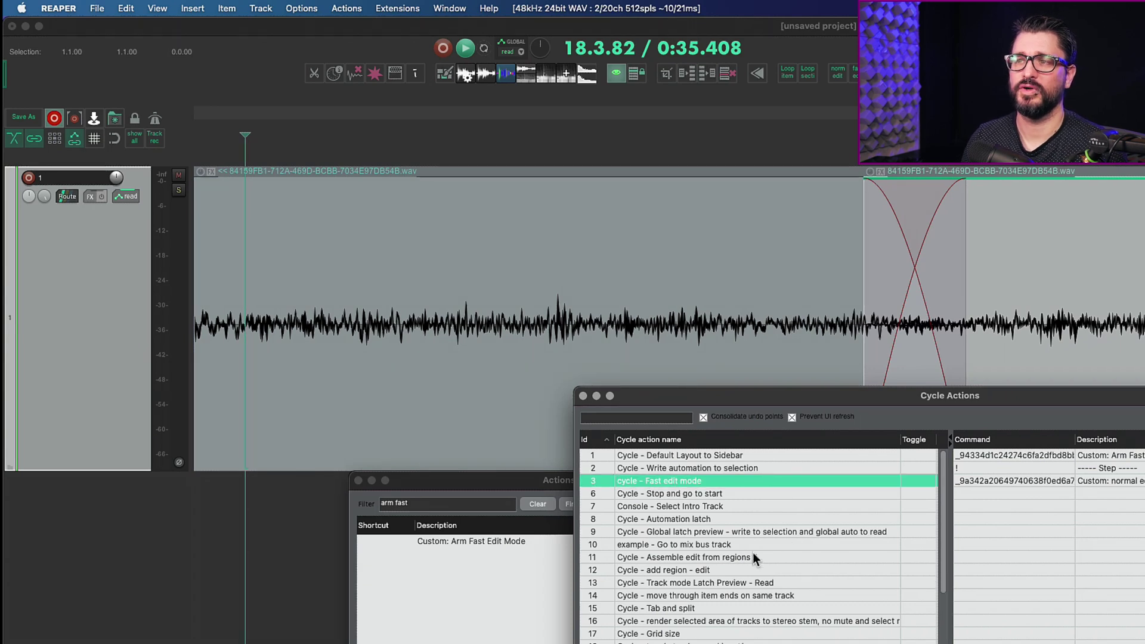
key(Return)
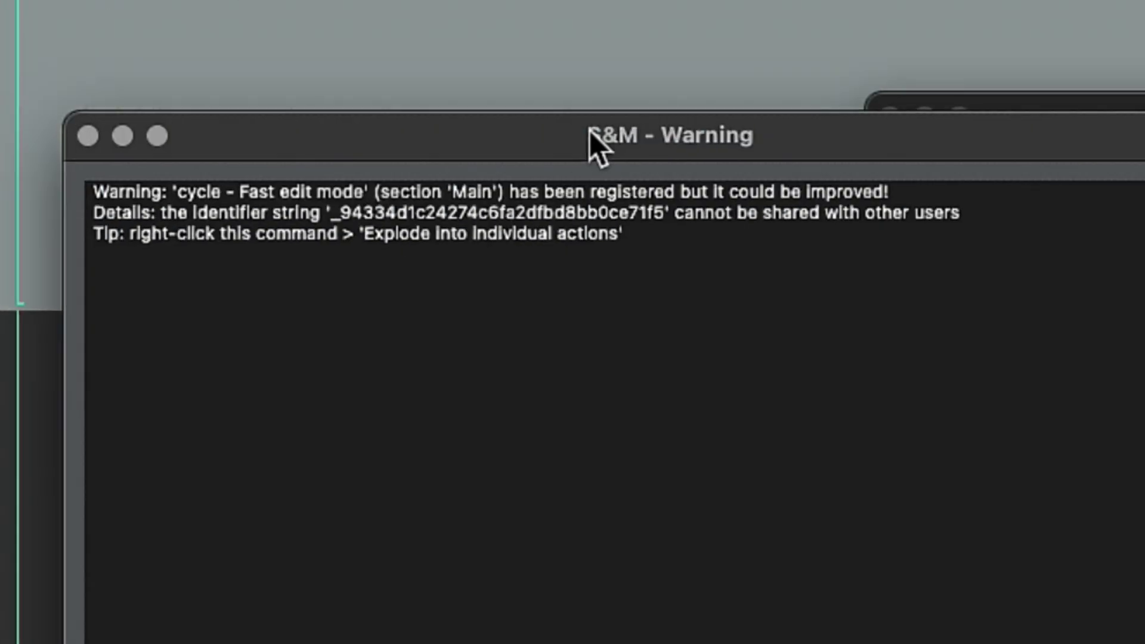
drag(589, 131, 606, 136)
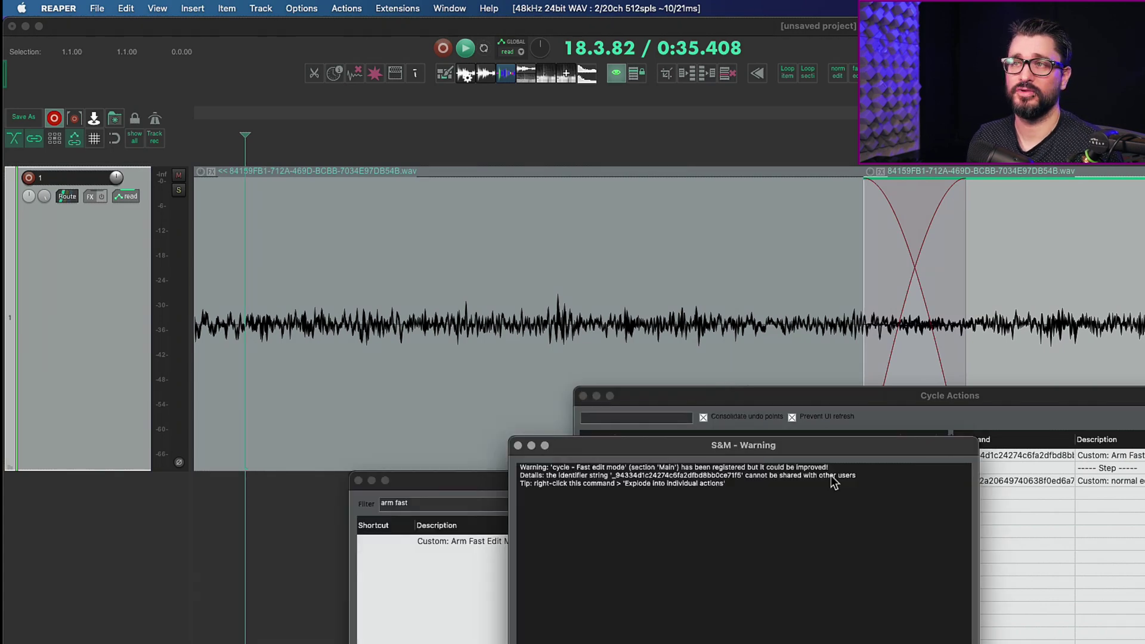
Close the warning and cycle editor, then select 'cycle - Fast edit mode' by filtering for 'cycle fast'
click(517, 446)
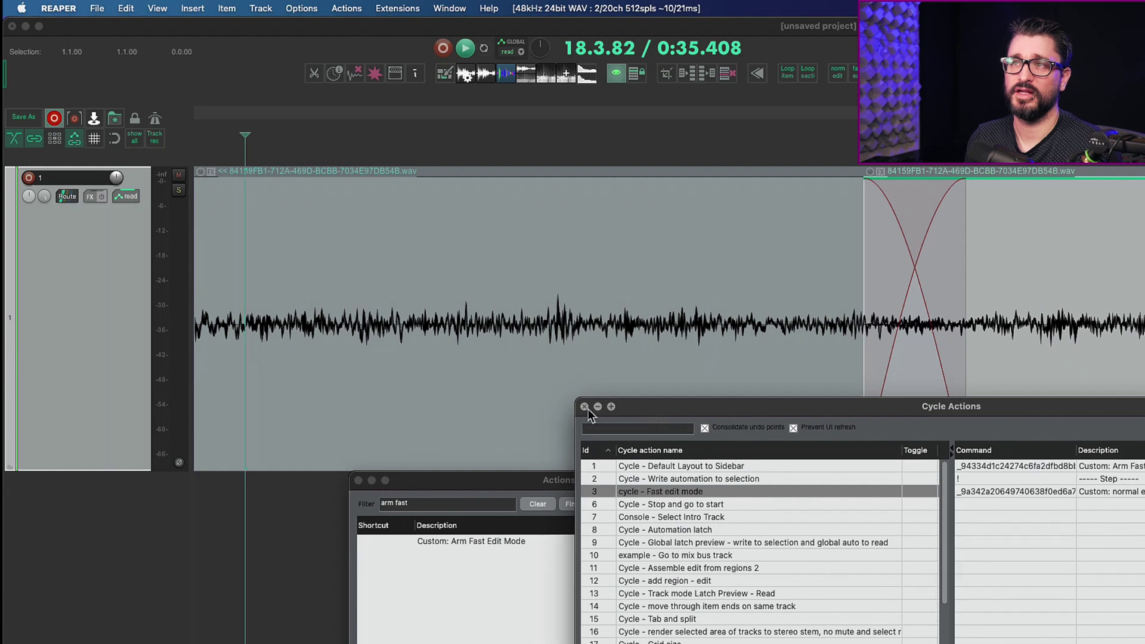
click(584, 407)
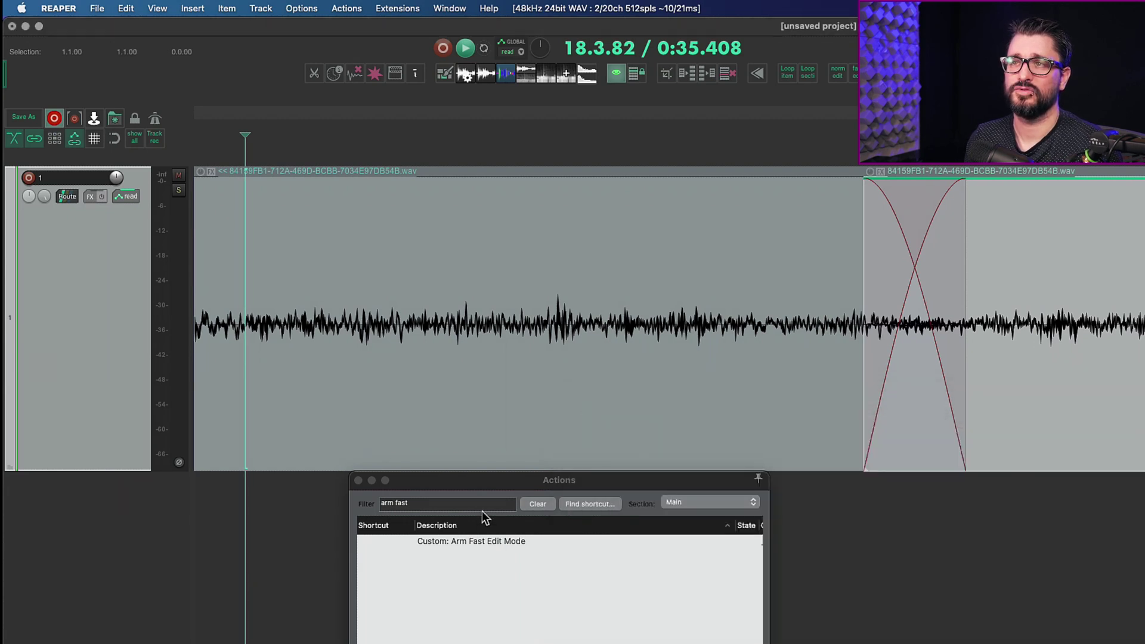
click(463, 506)
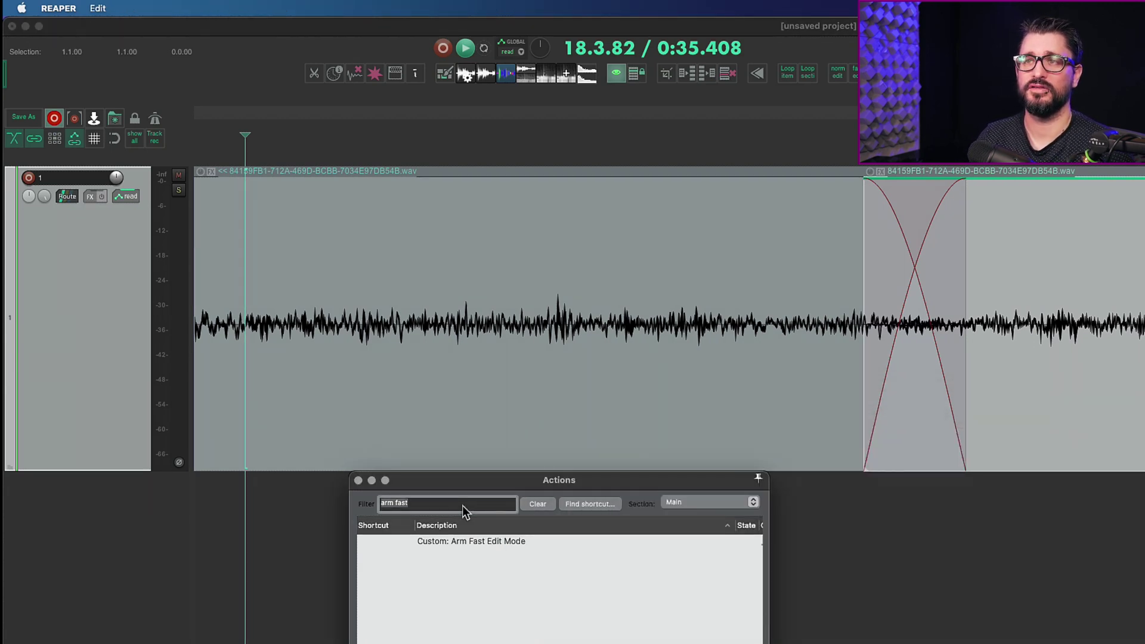
text(cyc)
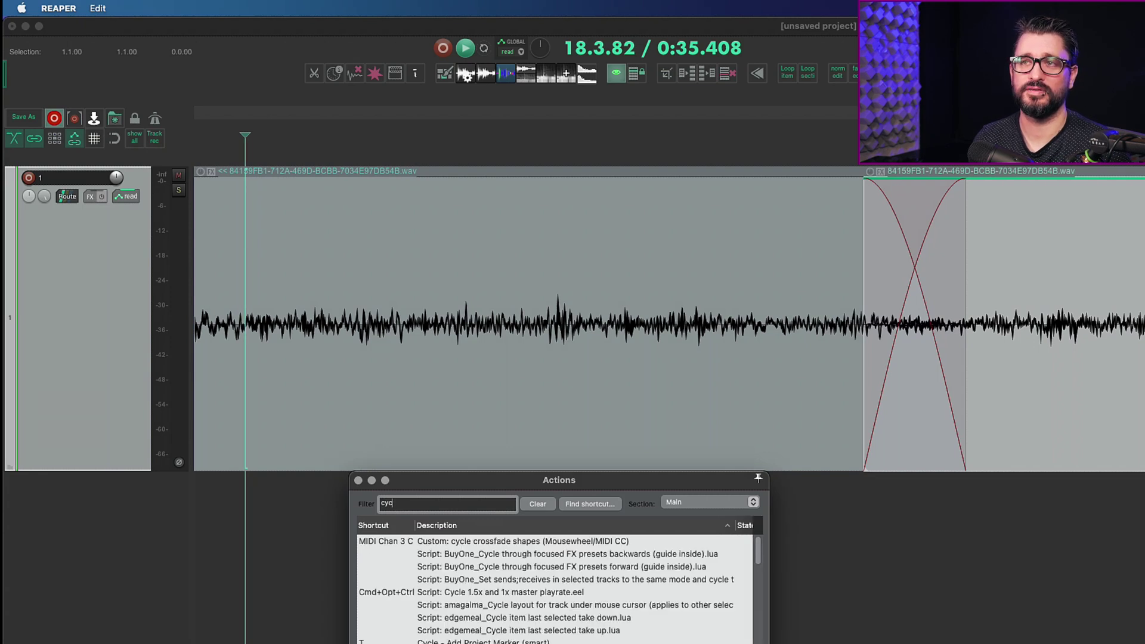
text(le fast)
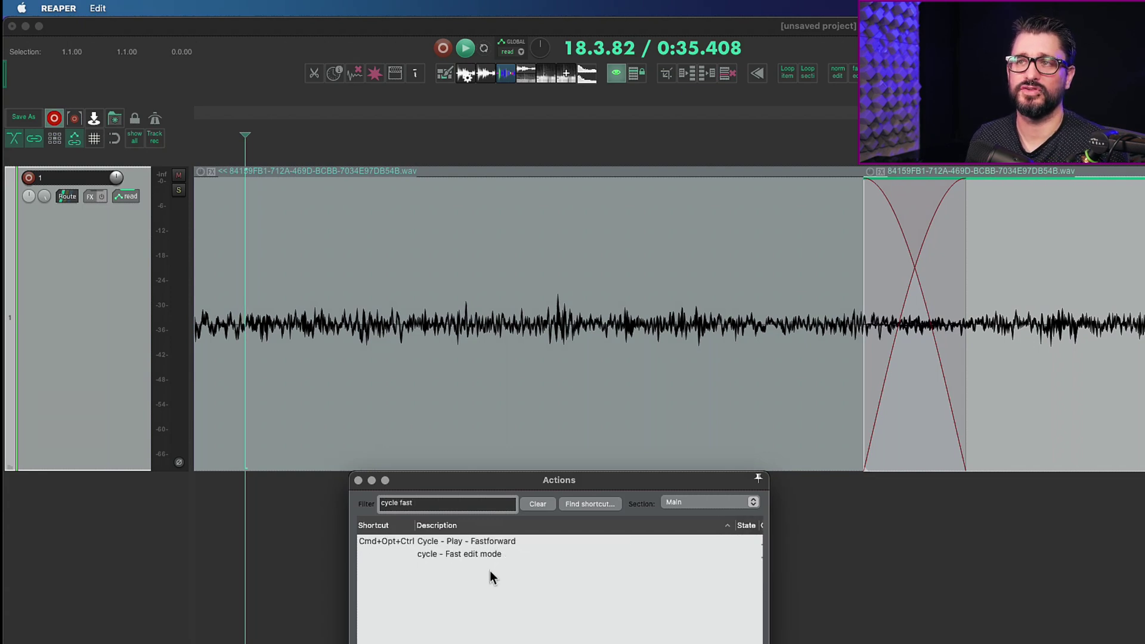
click(484, 553)
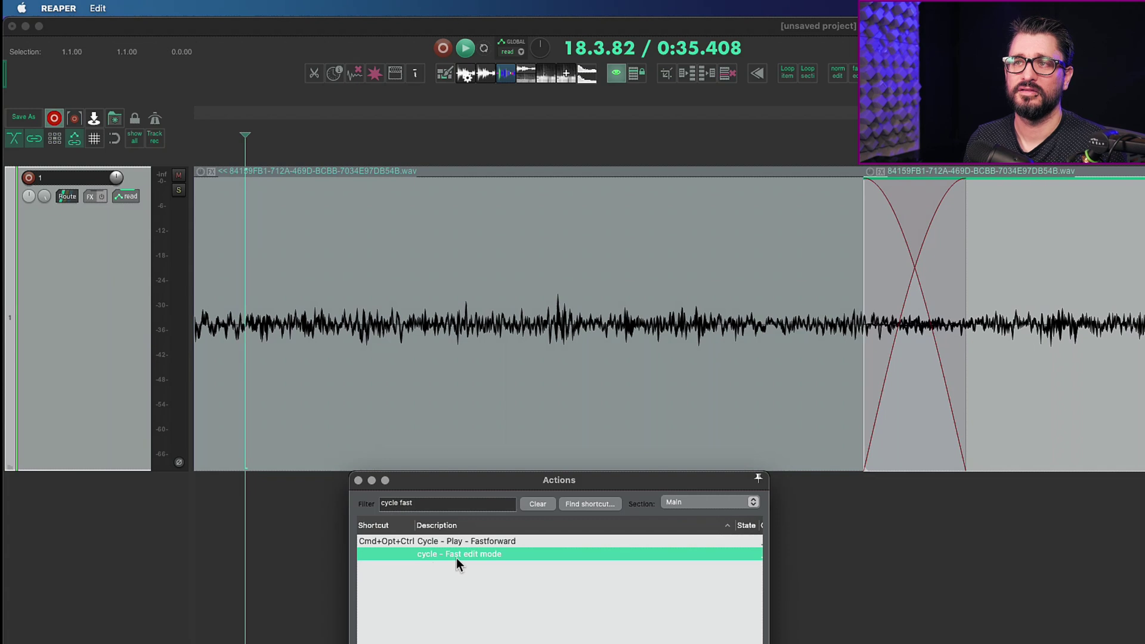
Add F4 as the action's shortcut and confirm overriding the key's previous use
click(370, 641)
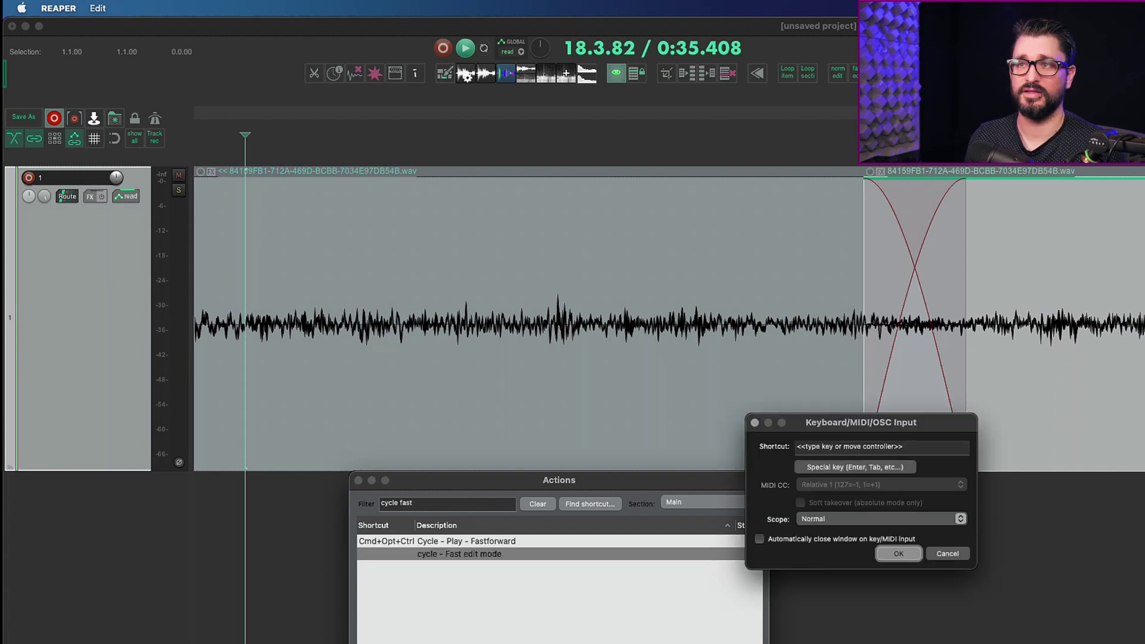
key(F4)
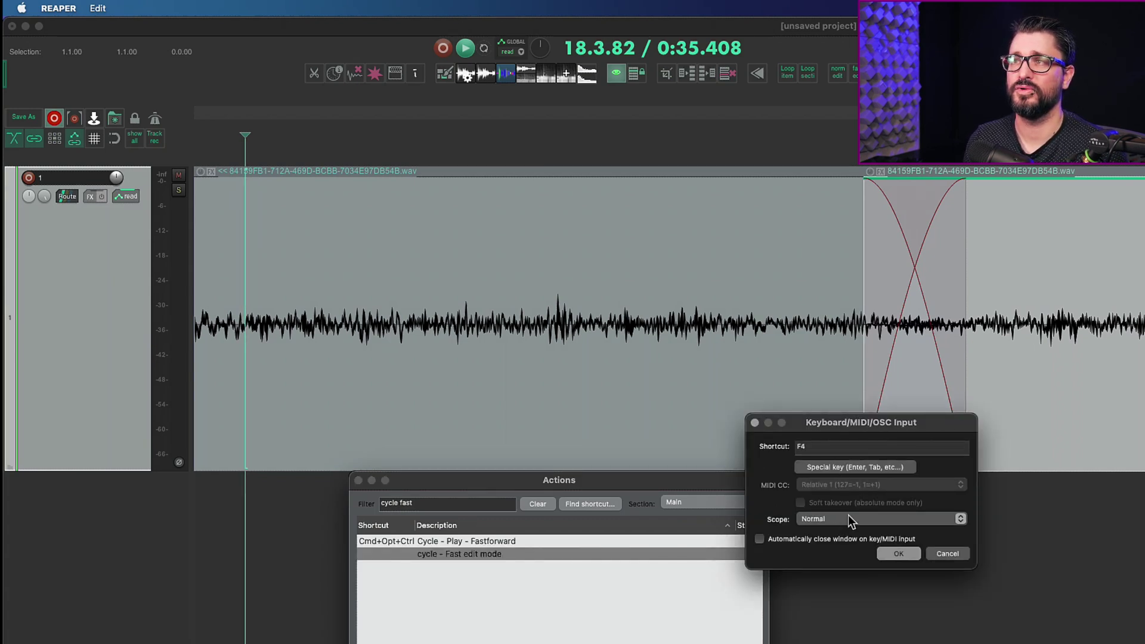
click(899, 554)
click(900, 358)
scroll(742, 377, down, 3)
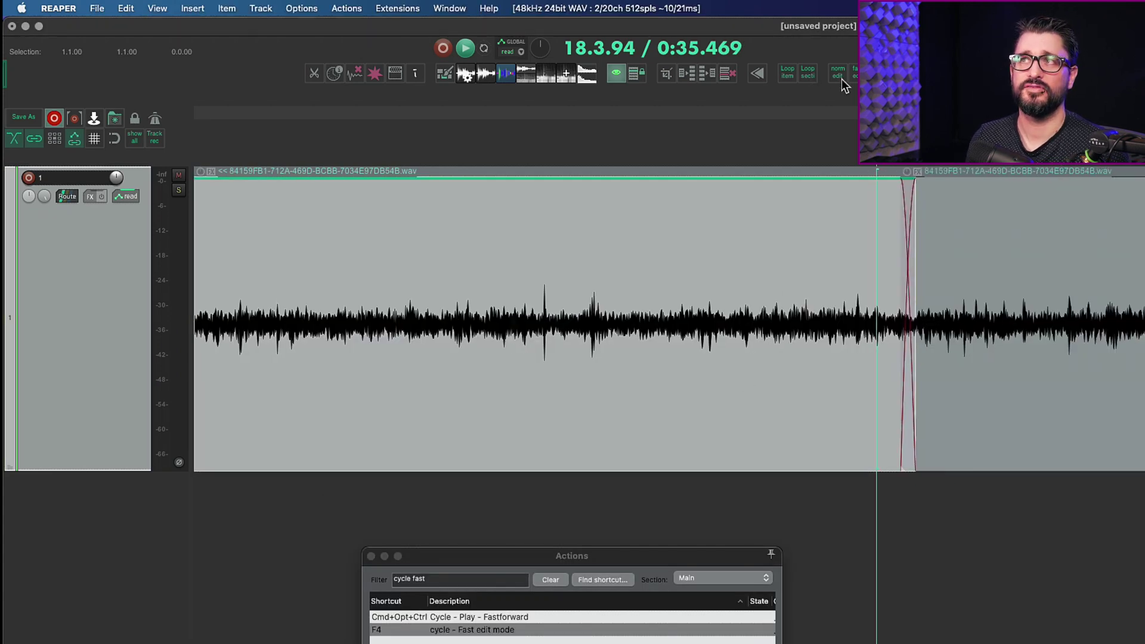
Toggle fast edit on and off with F4 twice around an edit-cursor move
key(F4)
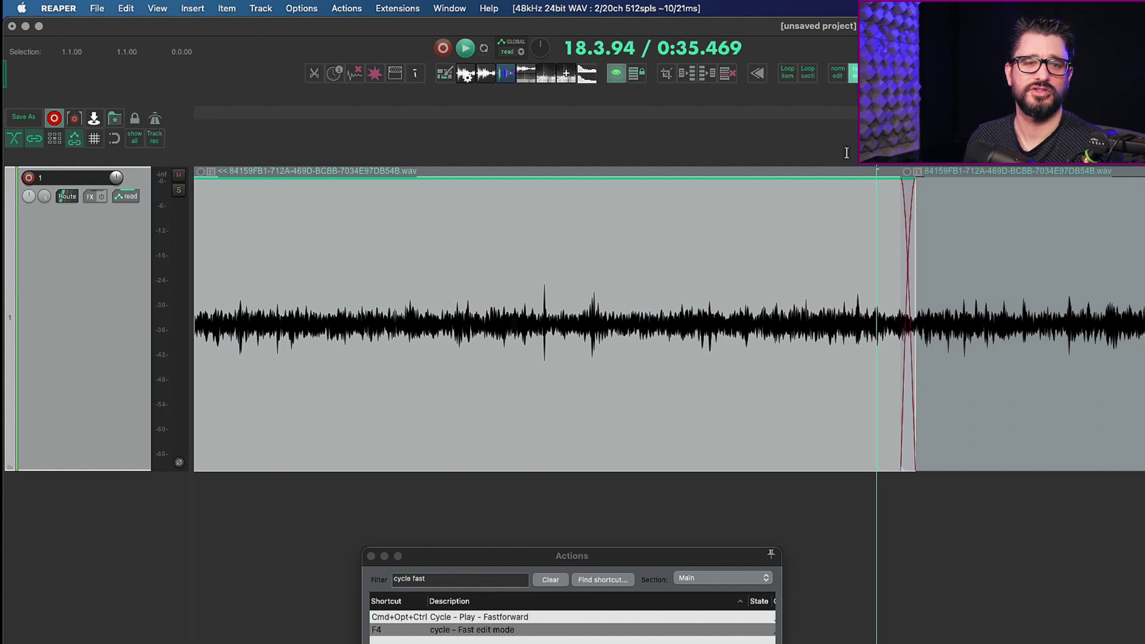
key(F4)
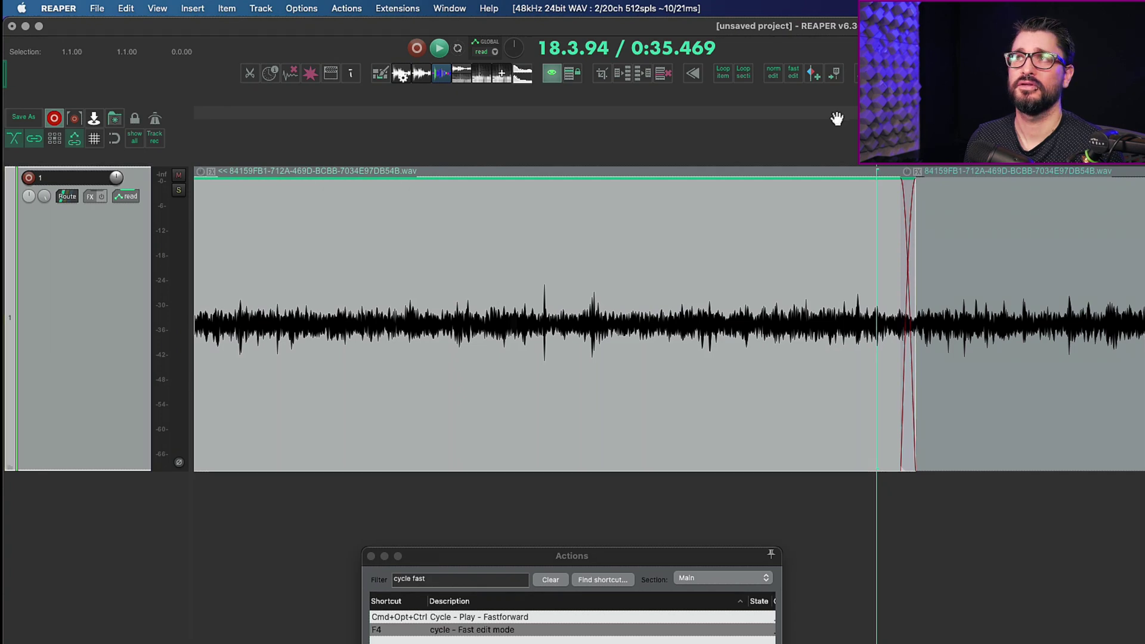
click(775, 181)
key(F4)
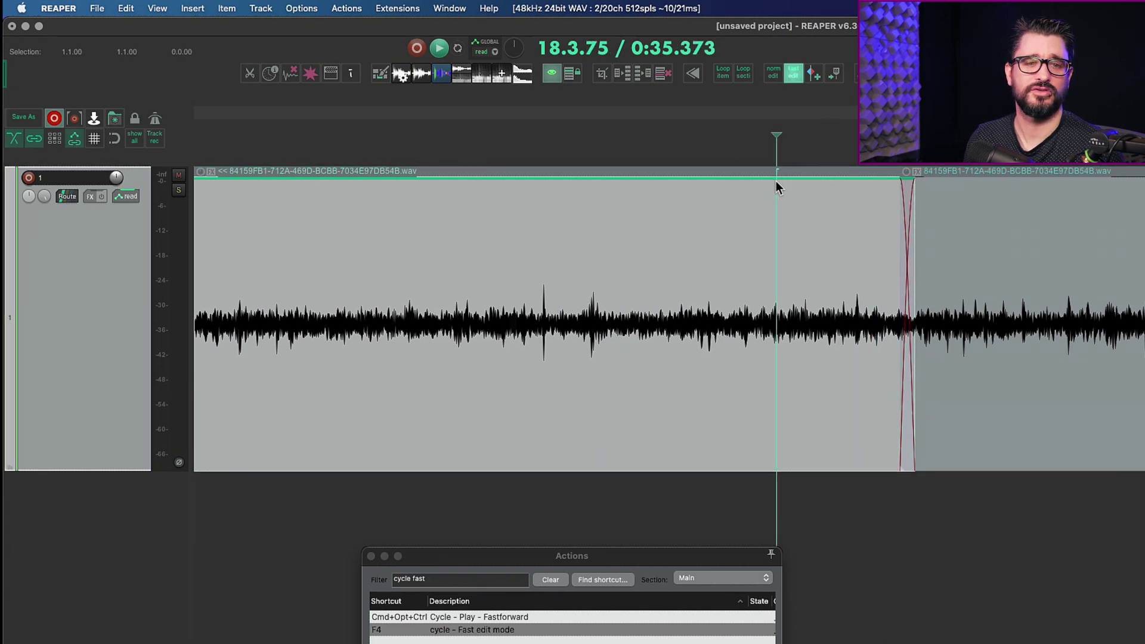
key(F4)
key(F4)
key(F4)
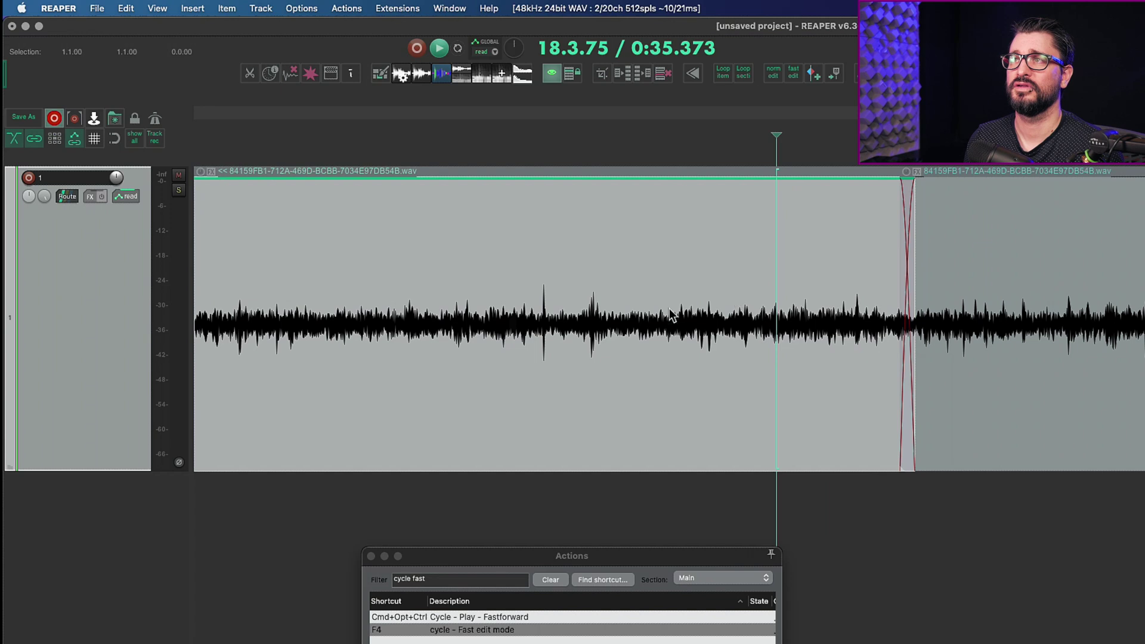
Set the split point near 0:35.2 while toggling F4, ending with fast edit on
click(610, 394)
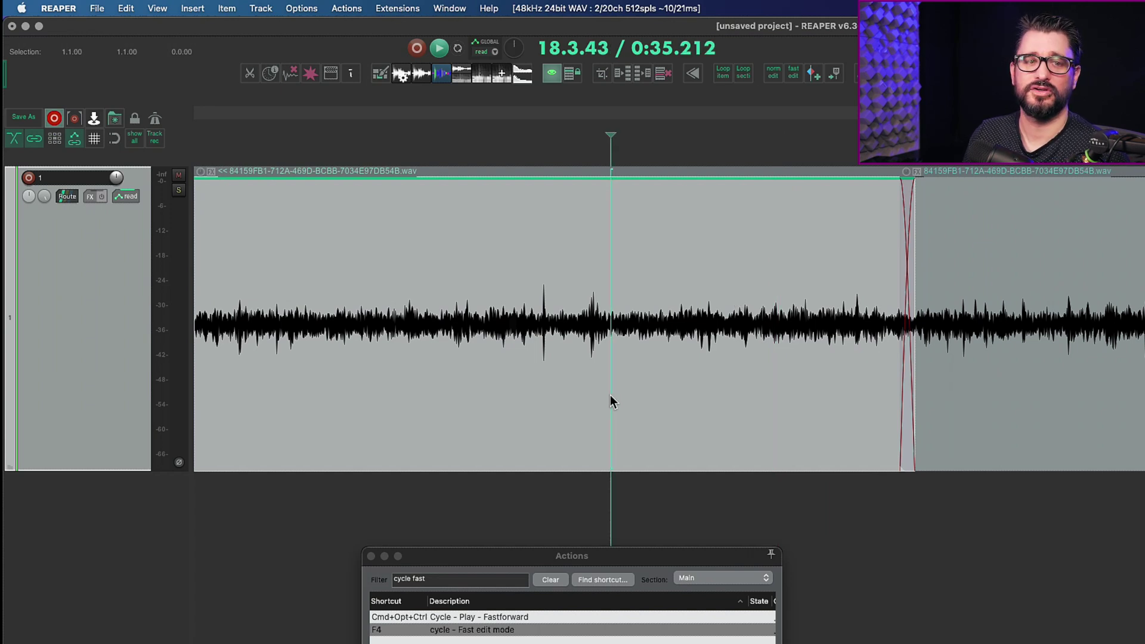
key(F4)
click(616, 399)
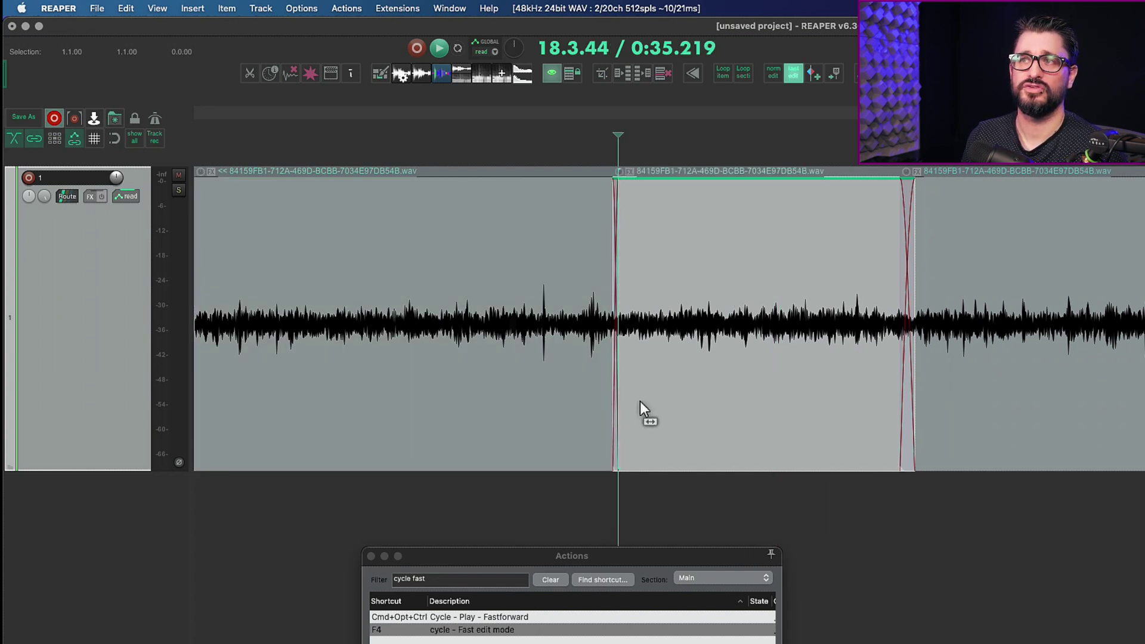
key(F4)
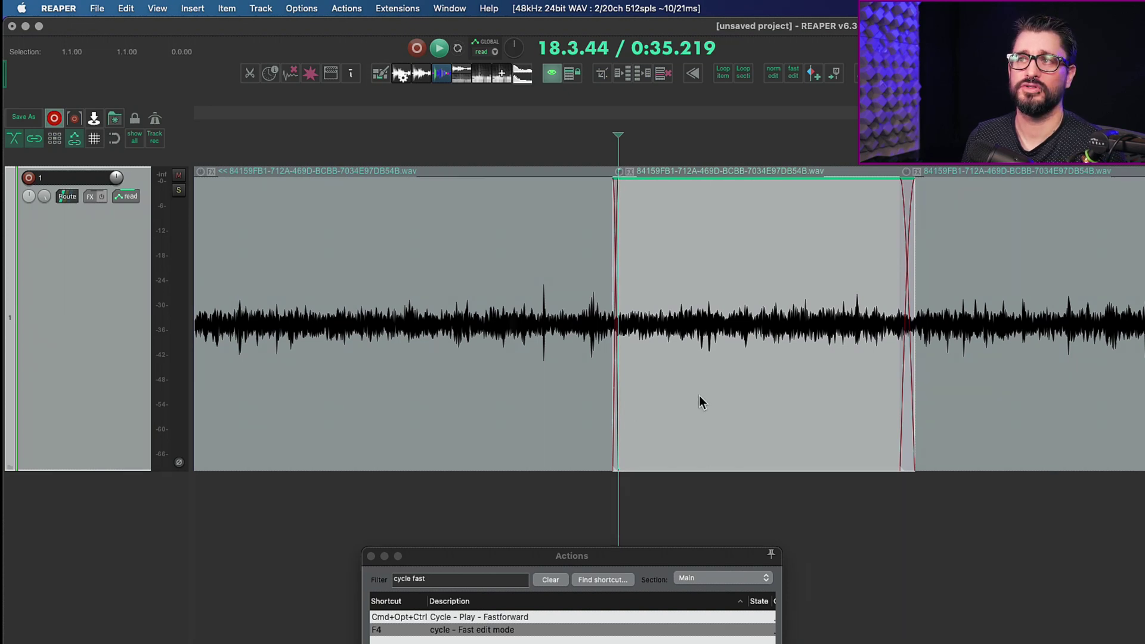
key(F4)
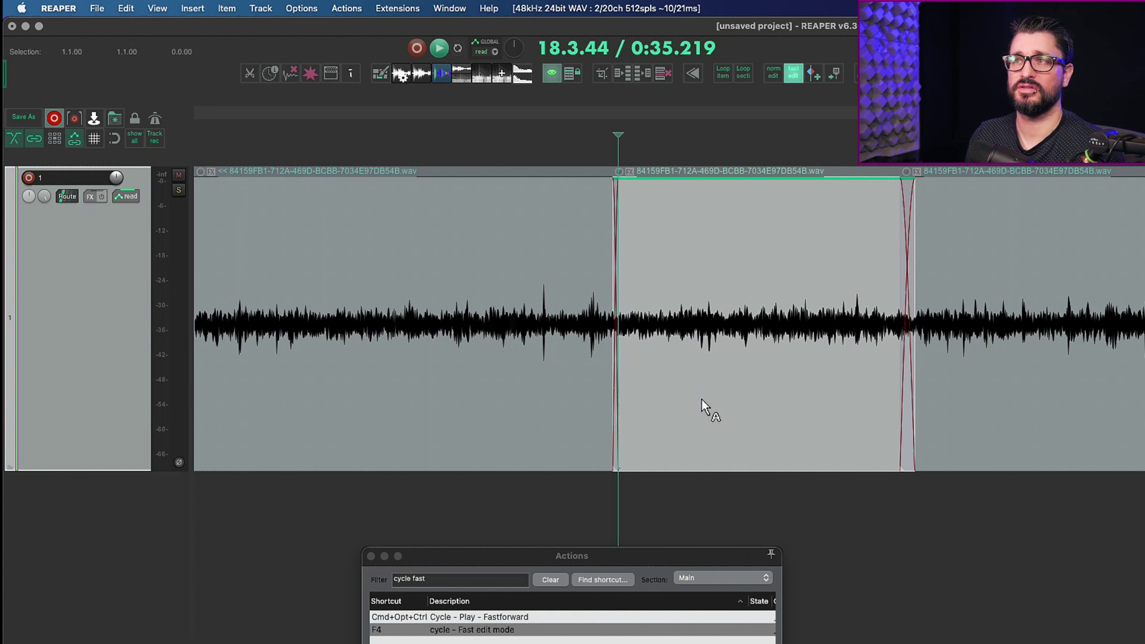
Shift the crossfade left, enable fast edit with F4, split the right item and slip its audio
click(720, 431)
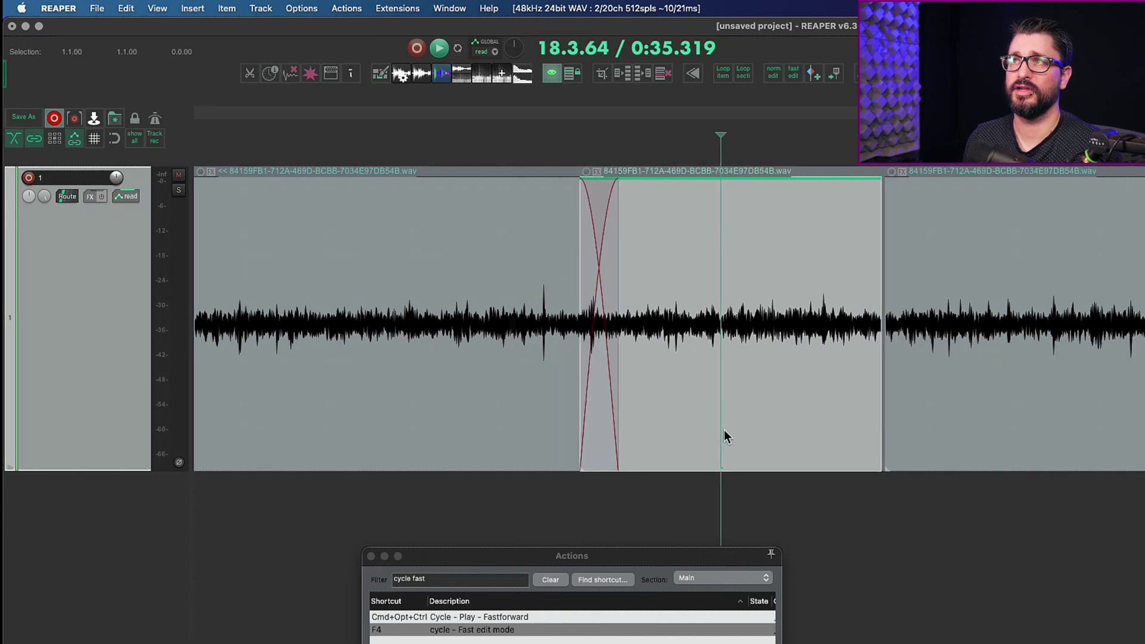
key(F4)
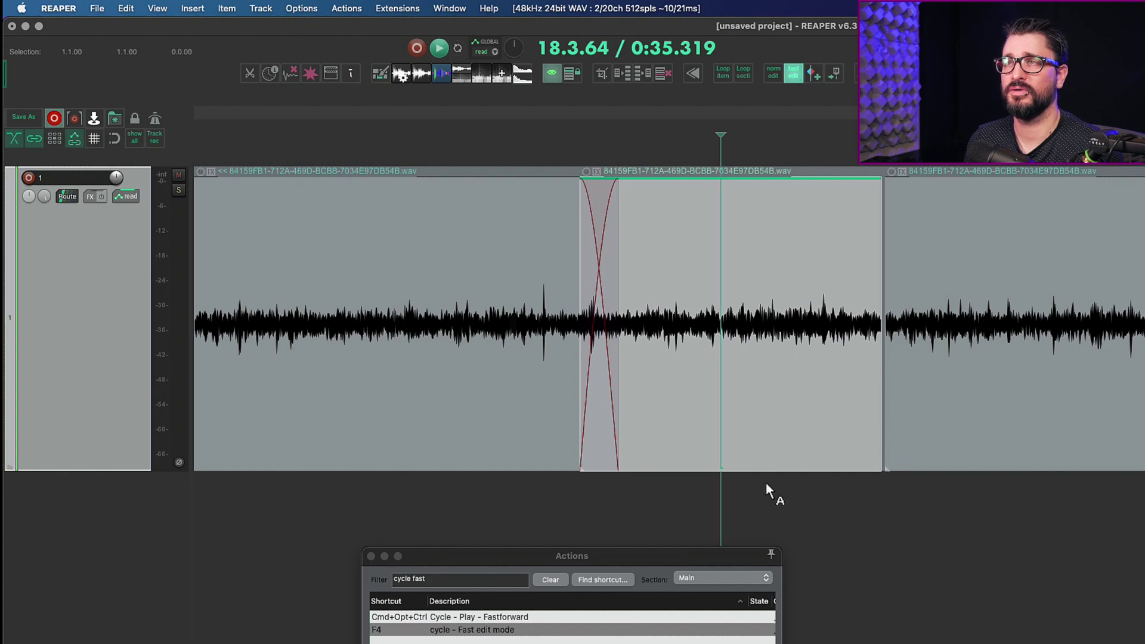
click(985, 390)
key(s)
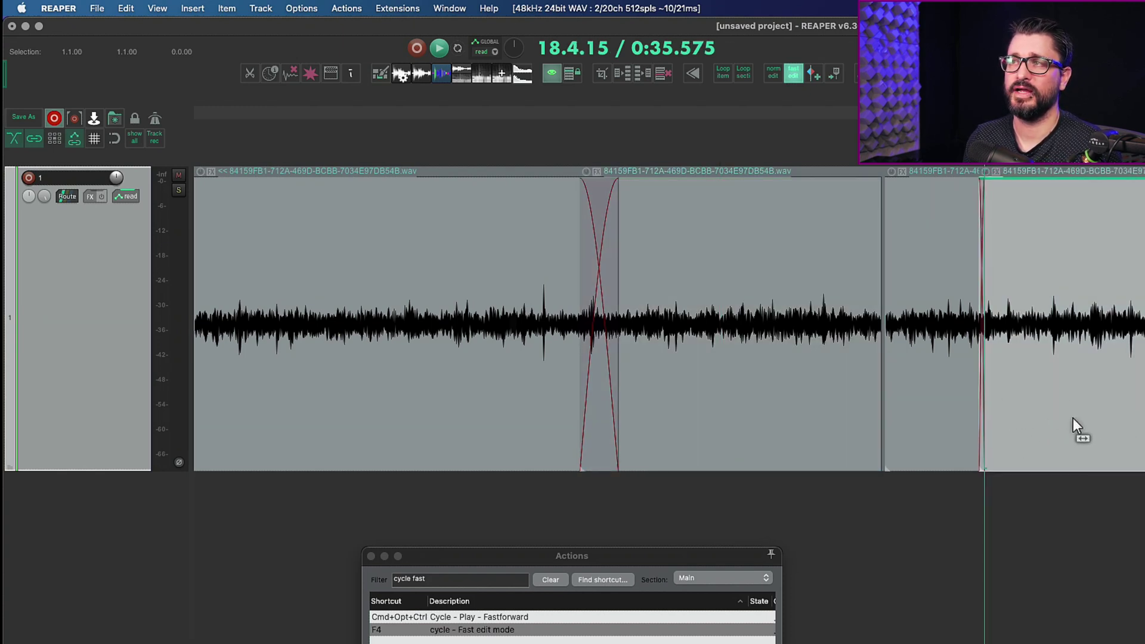
drag(1094, 427, 1047, 423)
Make four more splits, slipping the audio of each new right piece
scroll(1026, 411, up, 5)
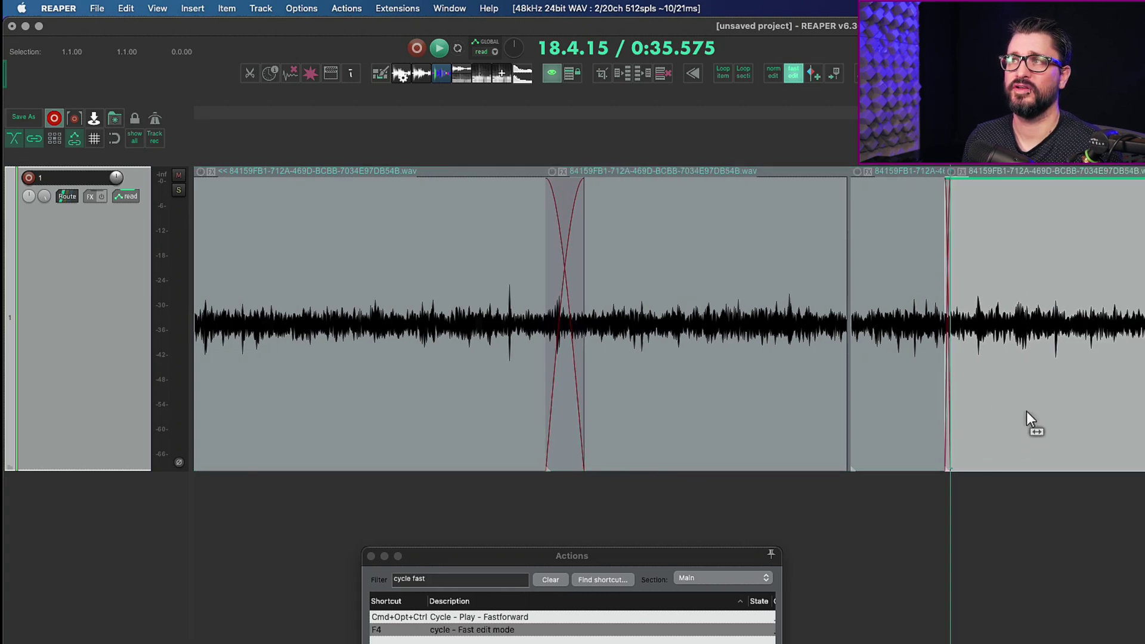
click(689, 202)
key(s)
drag(838, 404, 800, 349)
click(791, 346)
key(s)
drag(872, 418, 878, 419)
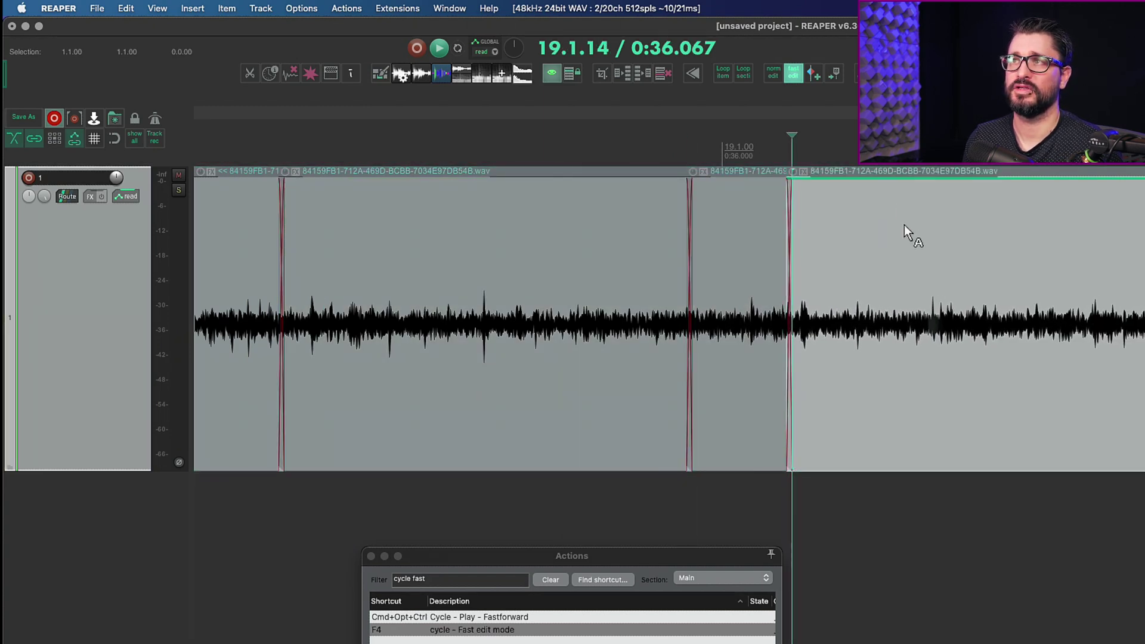
click(894, 251)
key(s)
drag(989, 417, 972, 358)
click(988, 250)
key(s)
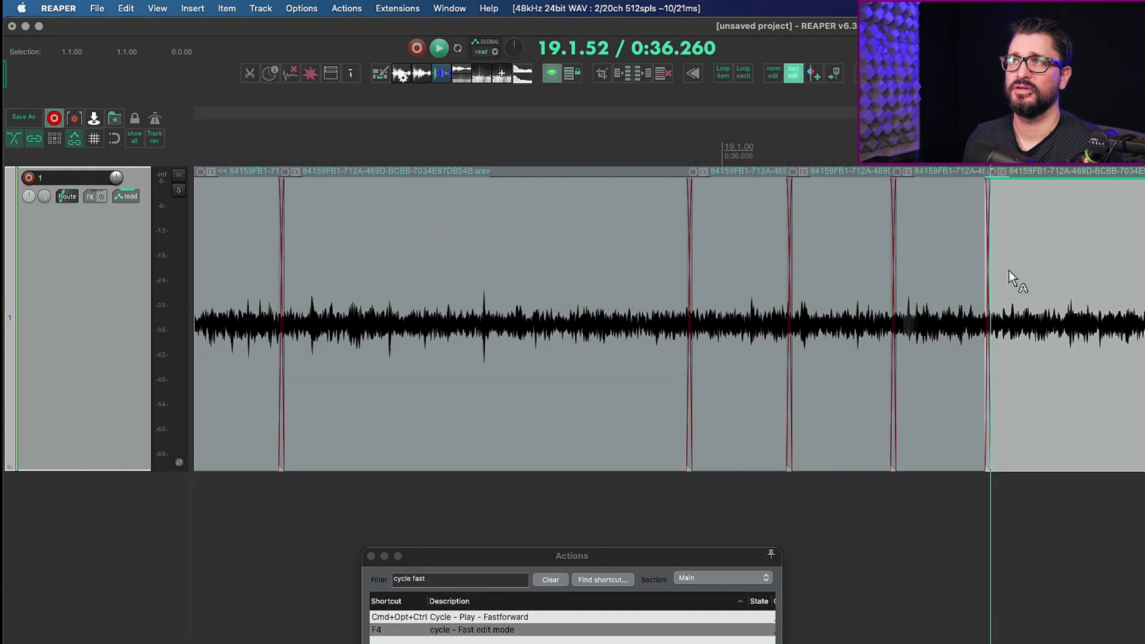
drag(1097, 411, 1043, 263)
Split at 0:36.472, overlap the last item onto its neighbour with a crossfade, and turn fast edit off
scroll(1042, 263, right, 5)
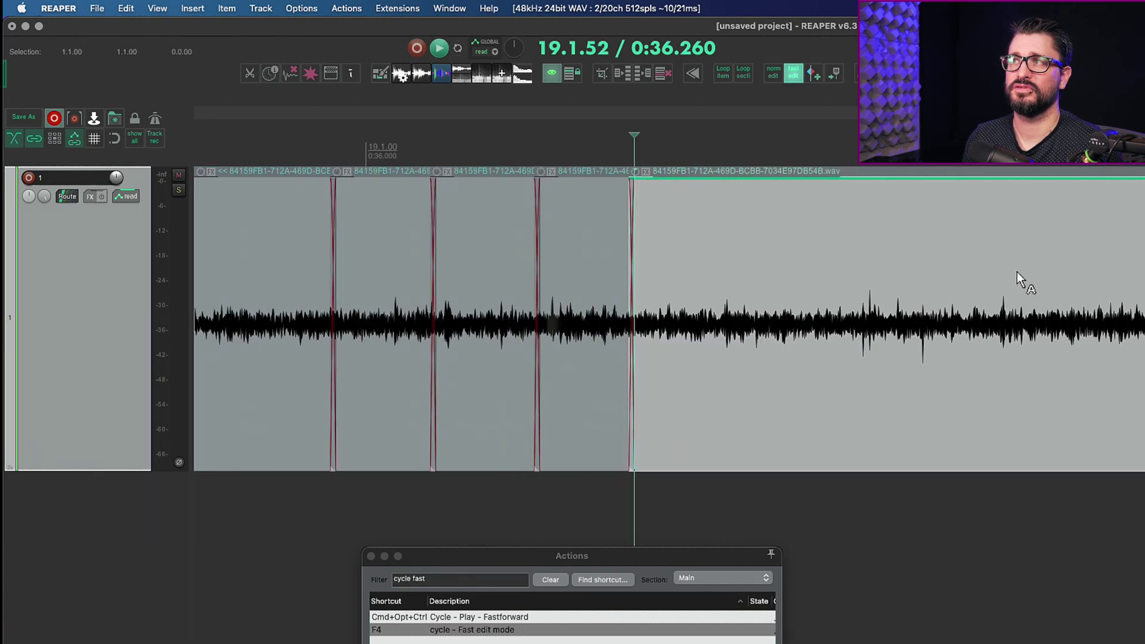
click(839, 268)
key(s)
drag(949, 274, 1013, 274)
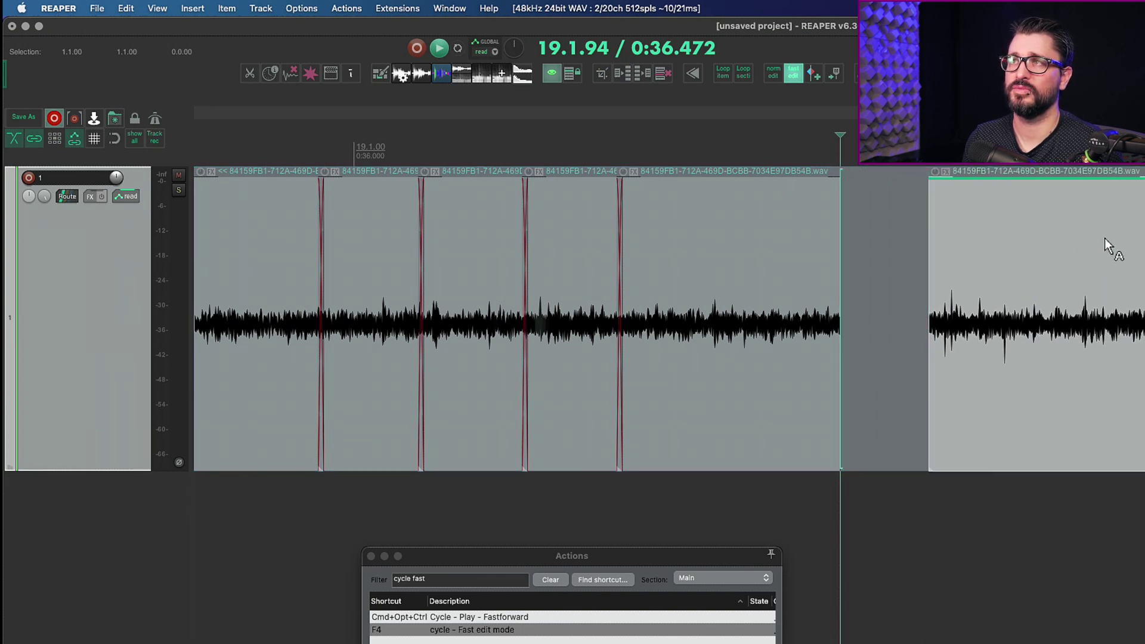
drag(1101, 237, 929, 243)
key(F4)
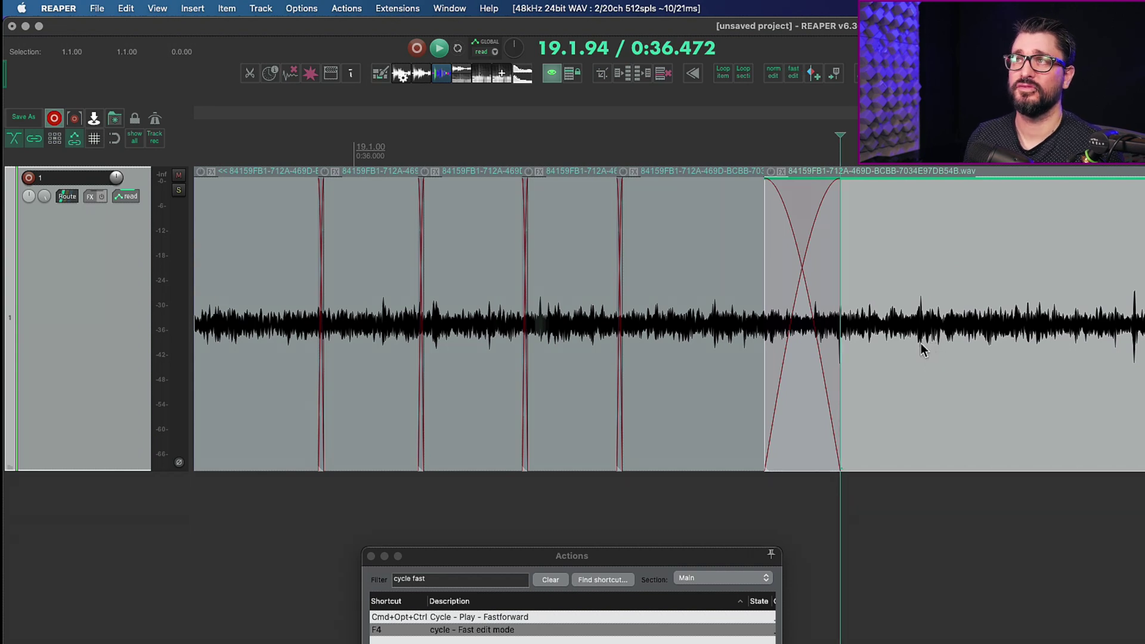